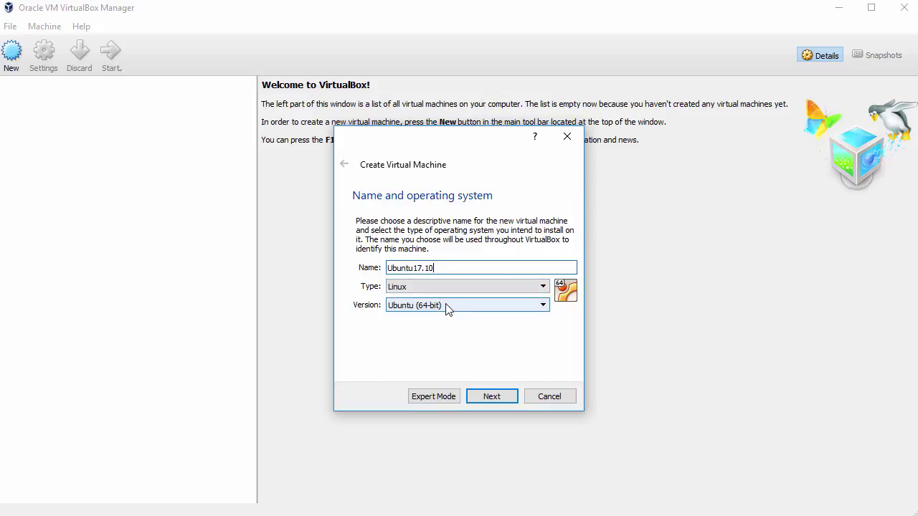
Give the new Ubuntu17.10 machine 2048 MB of memory
click(494, 399)
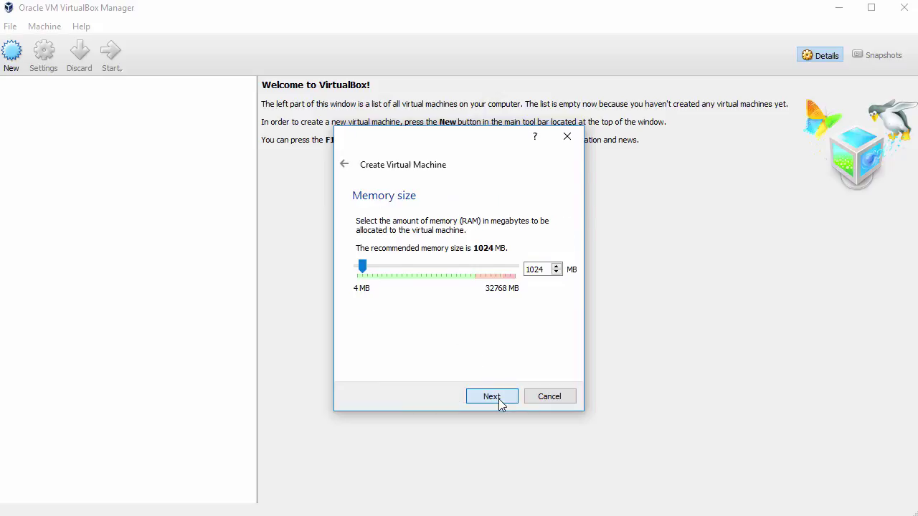
drag(361, 264, 366, 266)
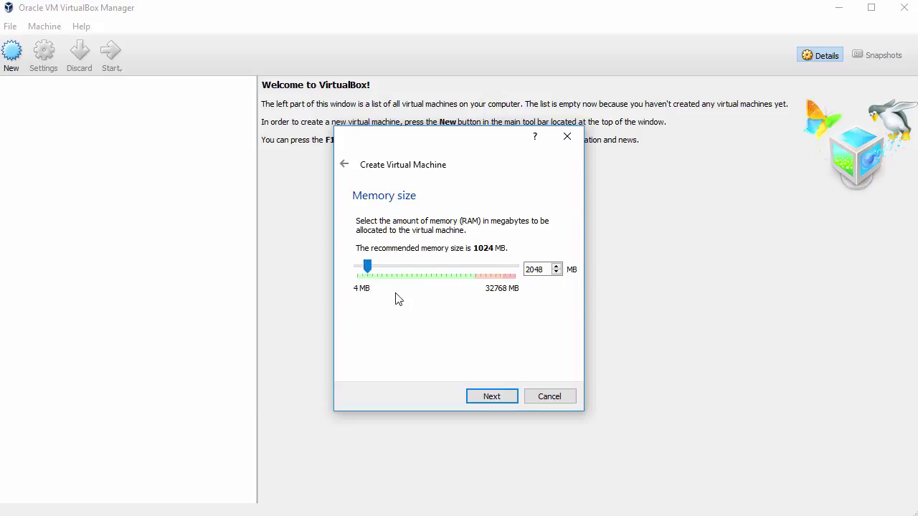
click(494, 399)
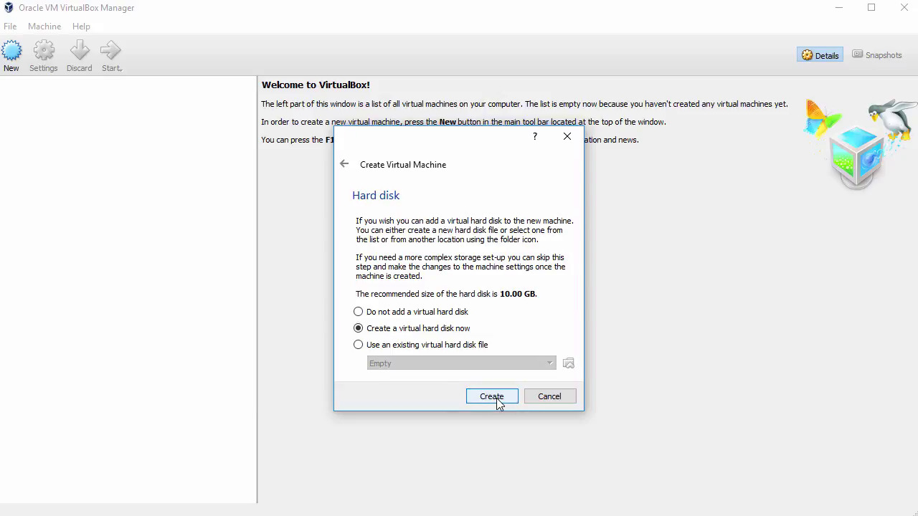
Create a dynamically allocated VDI hard disk of about 51.84 GB and finish the machine
click(497, 398)
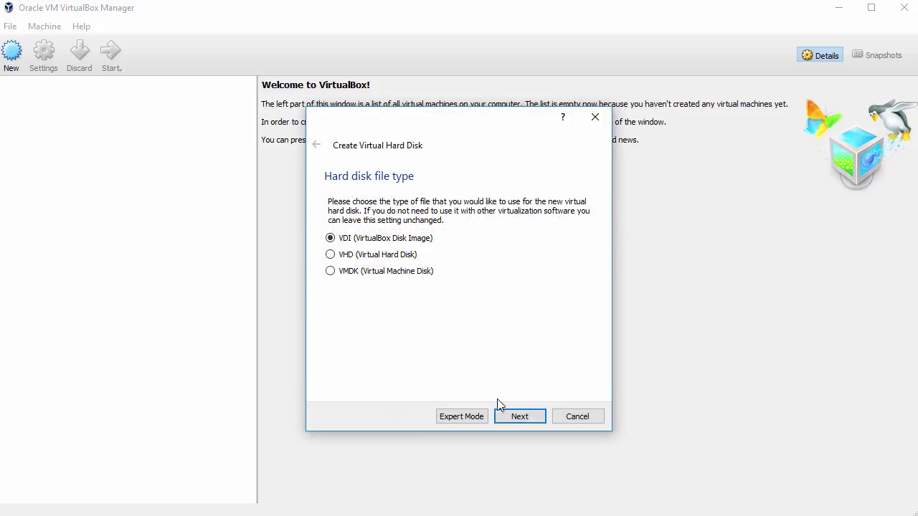
click(518, 417)
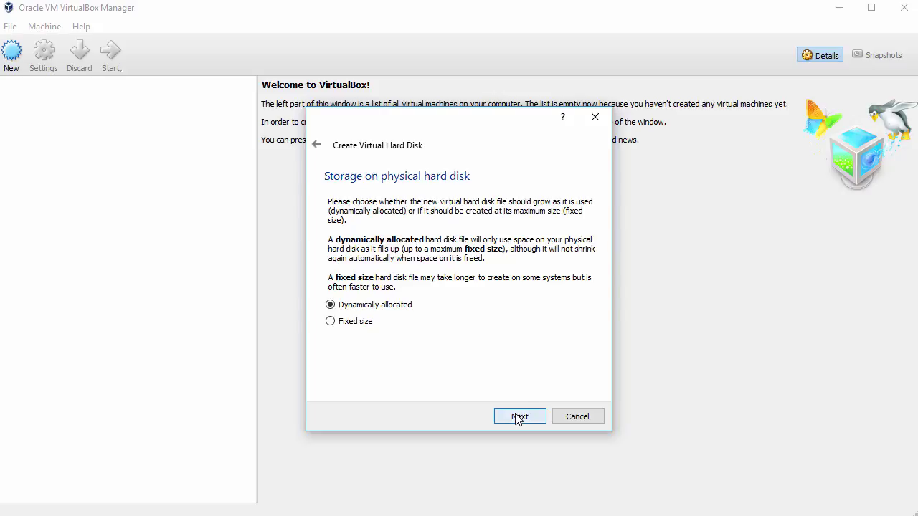
click(517, 417)
drag(450, 277, 475, 284)
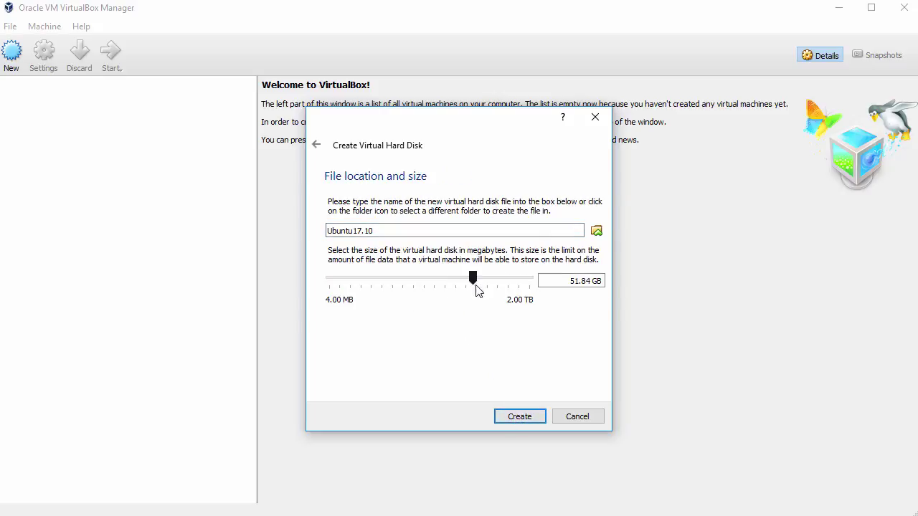
click(532, 417)
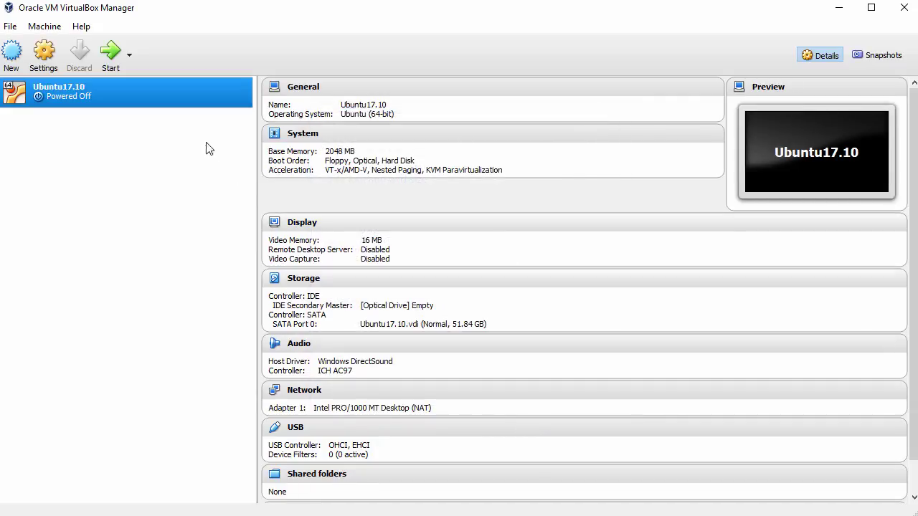
In Ubuntu17.10's settings, set Shared Clipboard and Drag'n'Drop to Bidirectional
right_click(165, 92)
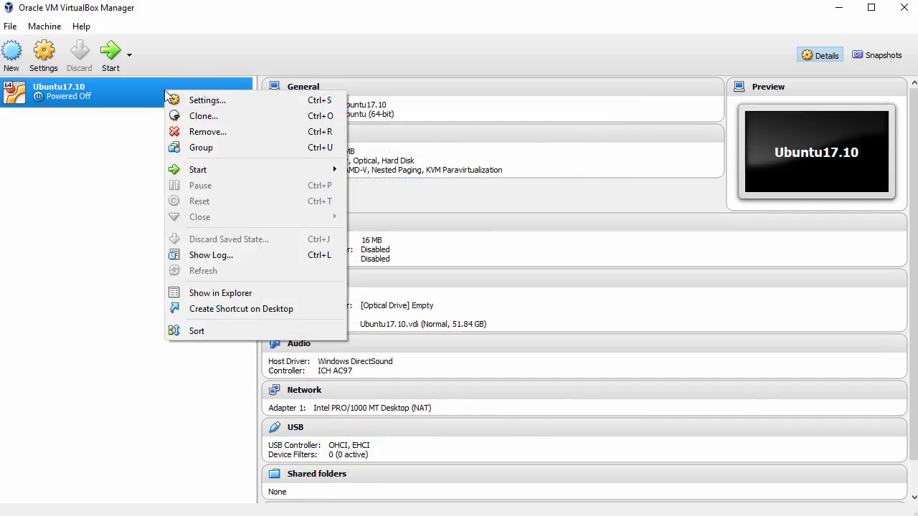
click(203, 99)
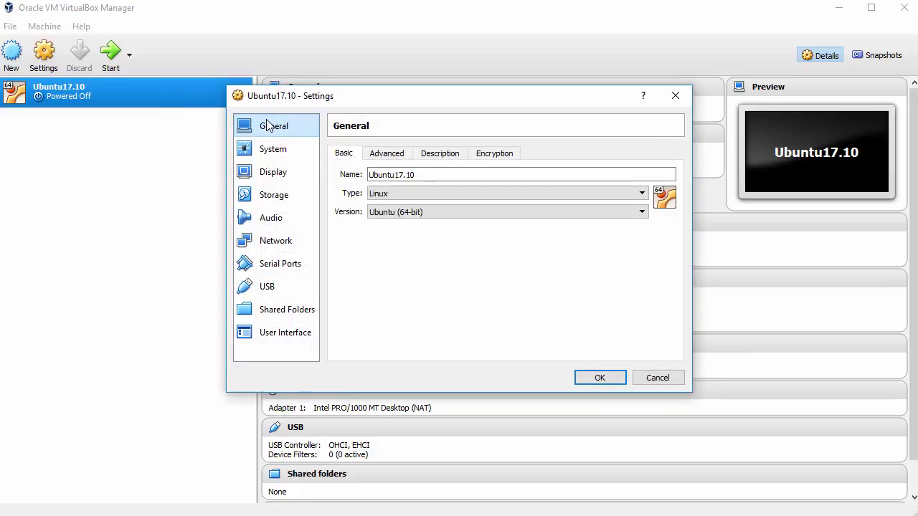
click(385, 155)
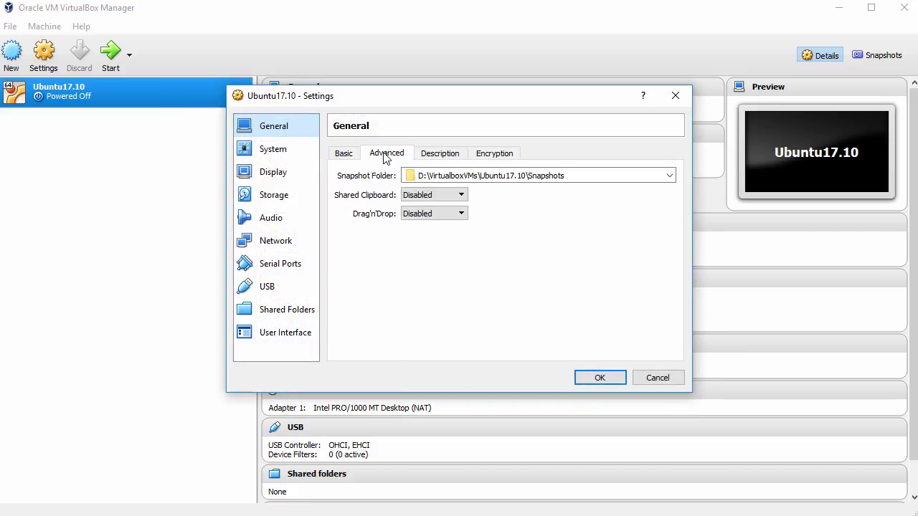
click(434, 195)
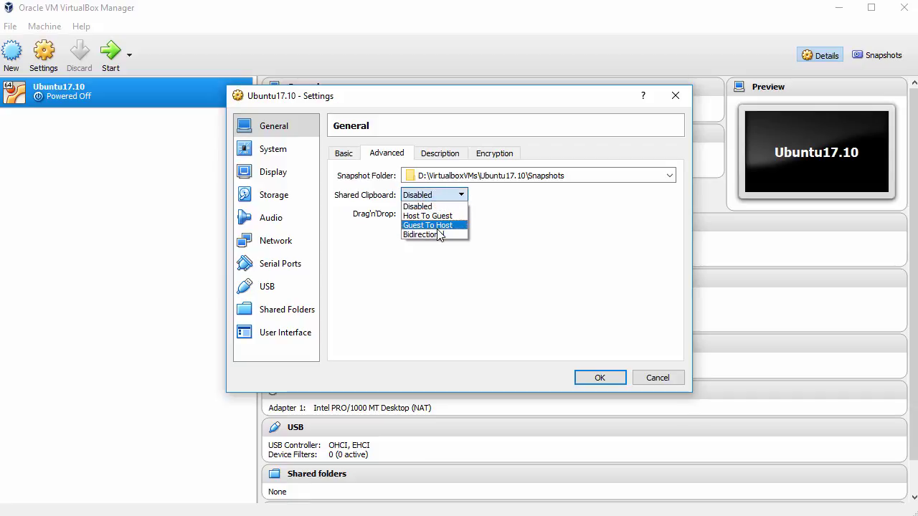
click(431, 233)
click(434, 214)
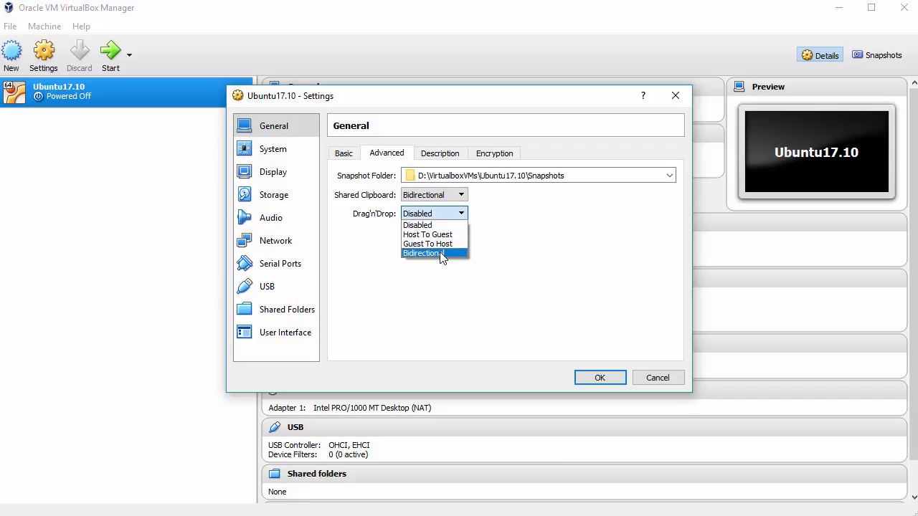
click(440, 254)
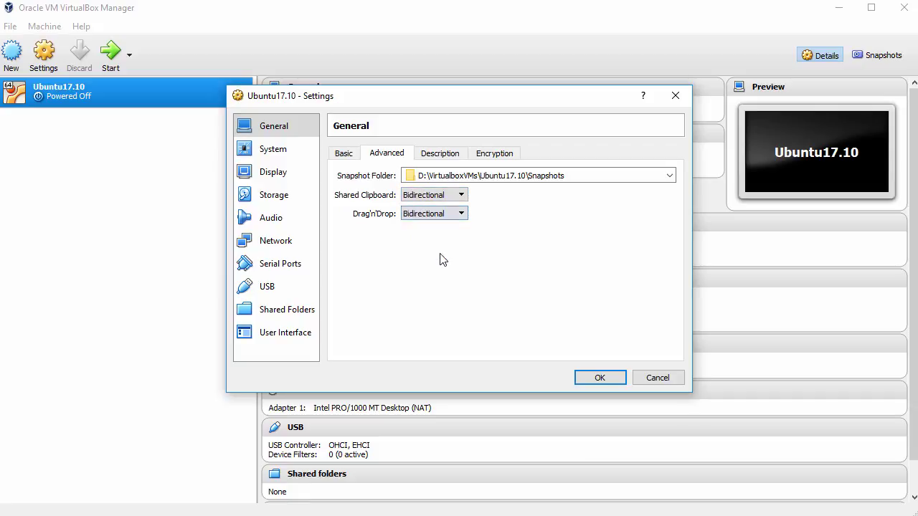
Remove Floppy from the boot order and give the machine 2 processors
click(273, 152)
click(417, 208)
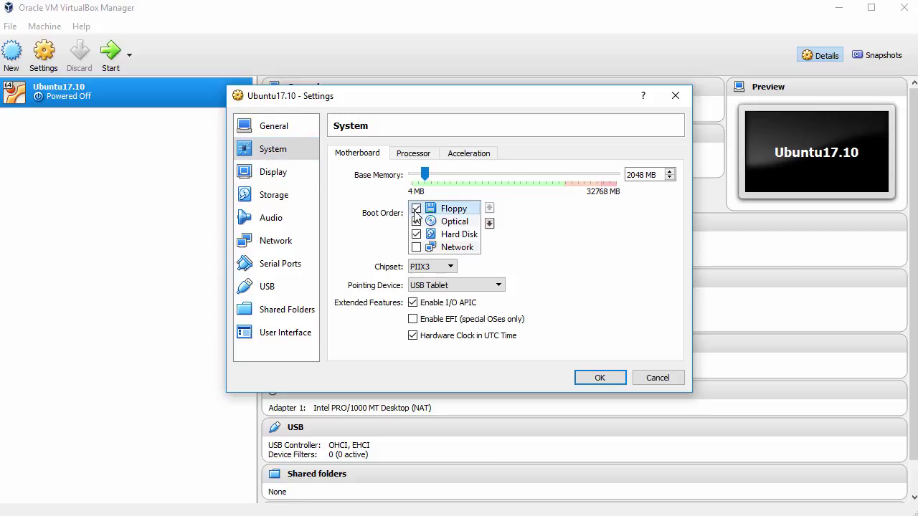
click(415, 154)
click(669, 172)
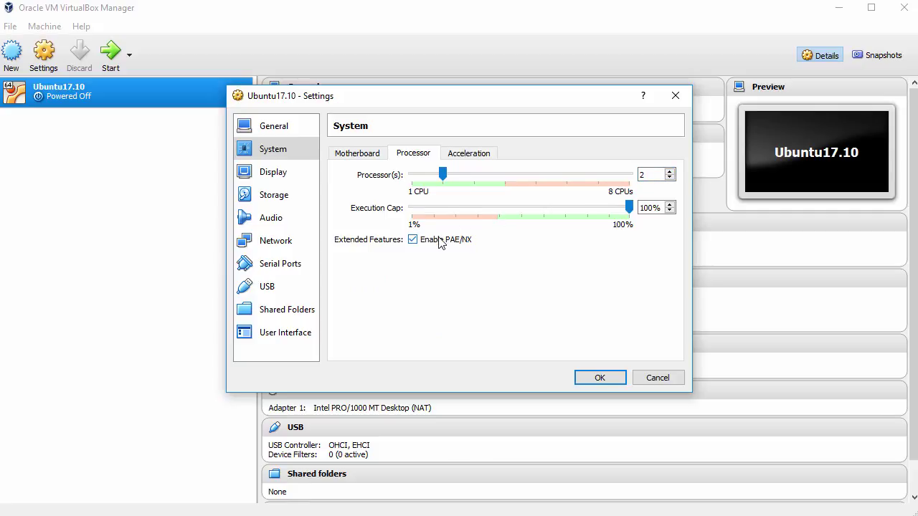
Enable 3D acceleration and raise video memory to 128 MB
click(291, 179)
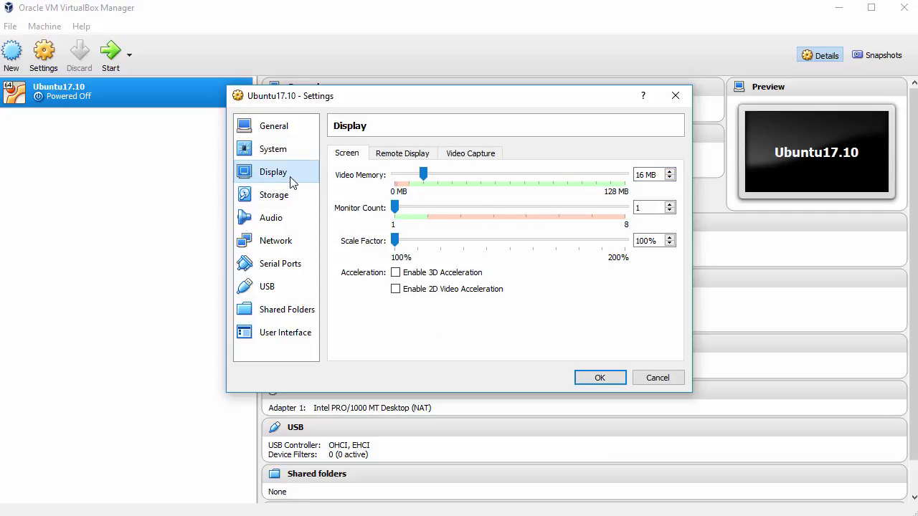
click(422, 277)
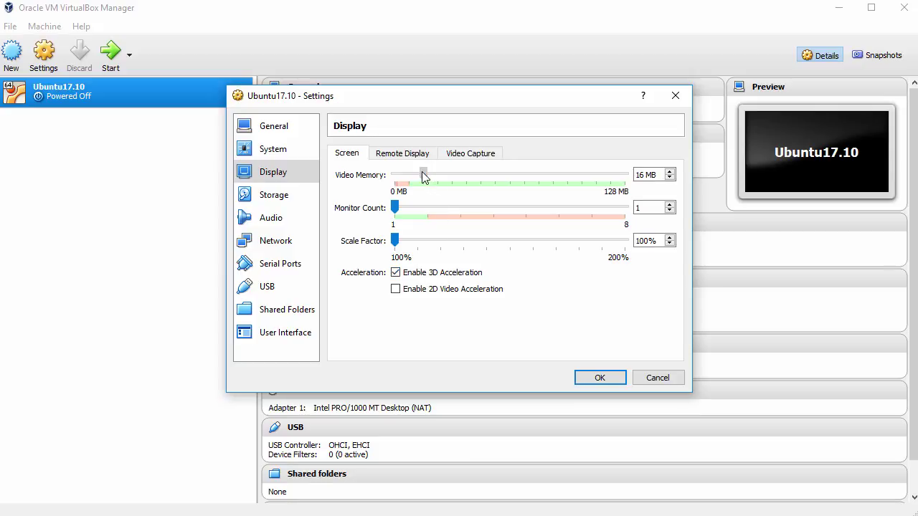
drag(422, 172, 638, 187)
Attach ubuntu-17.10-desktop-amd64.iso to the empty optical drive and save the settings
click(277, 197)
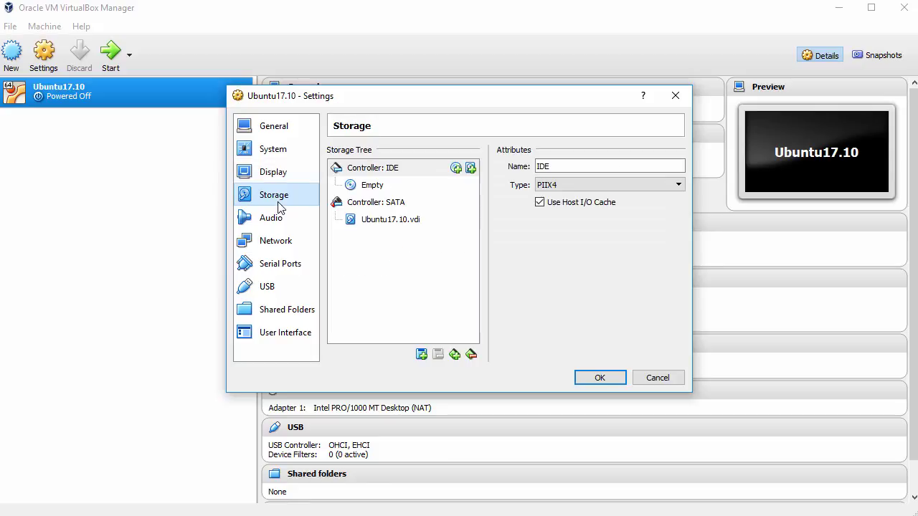
click(373, 185)
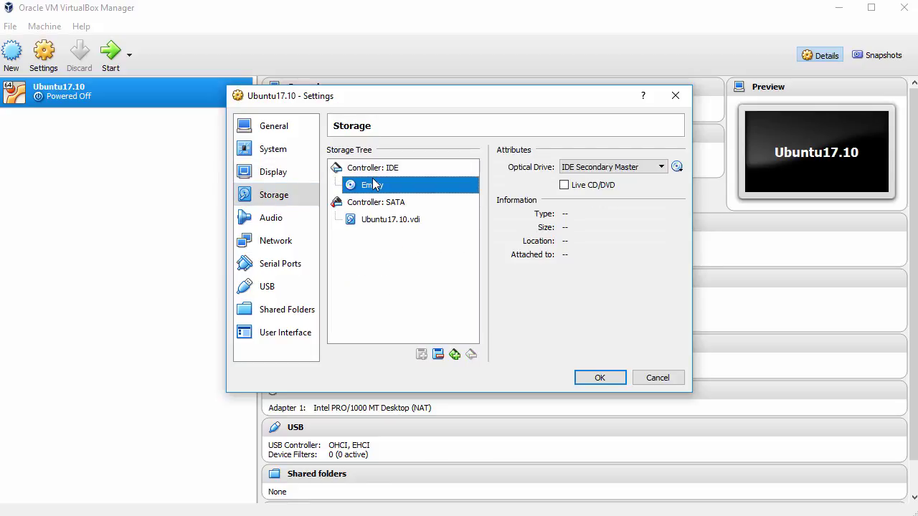
click(677, 166)
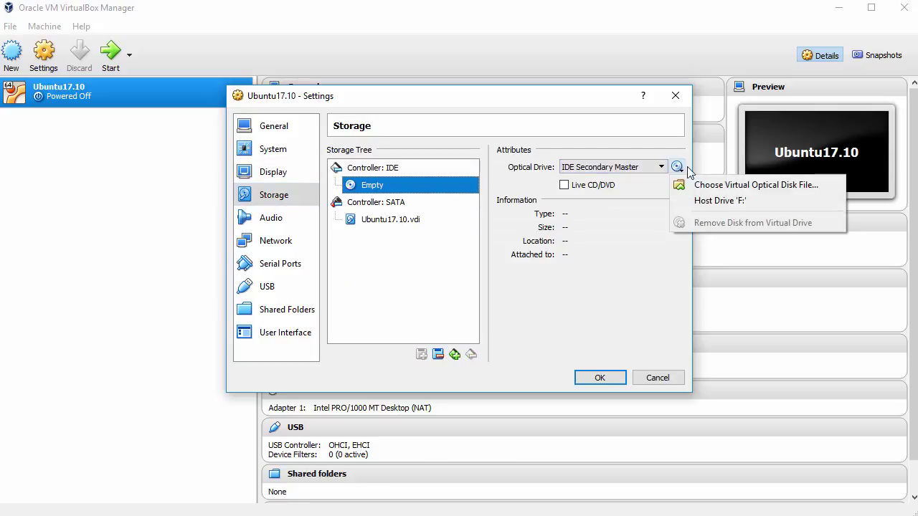
click(720, 185)
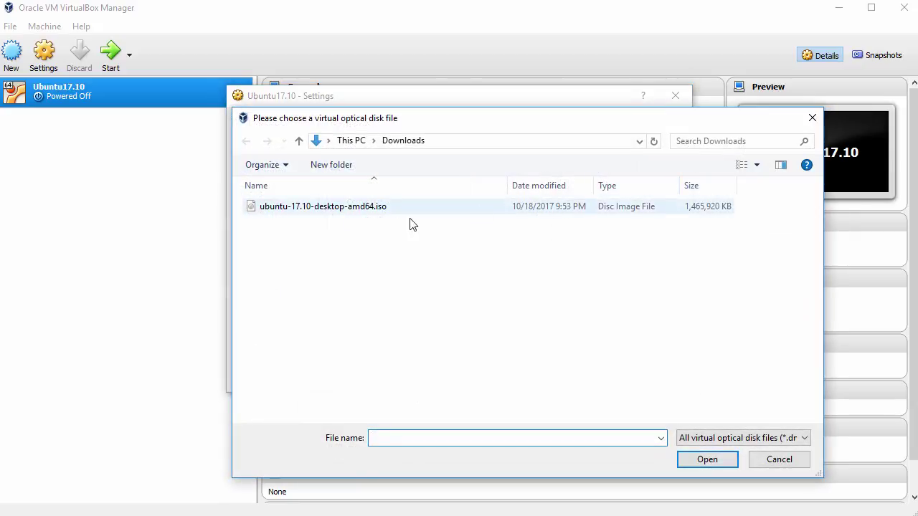
click(352, 212)
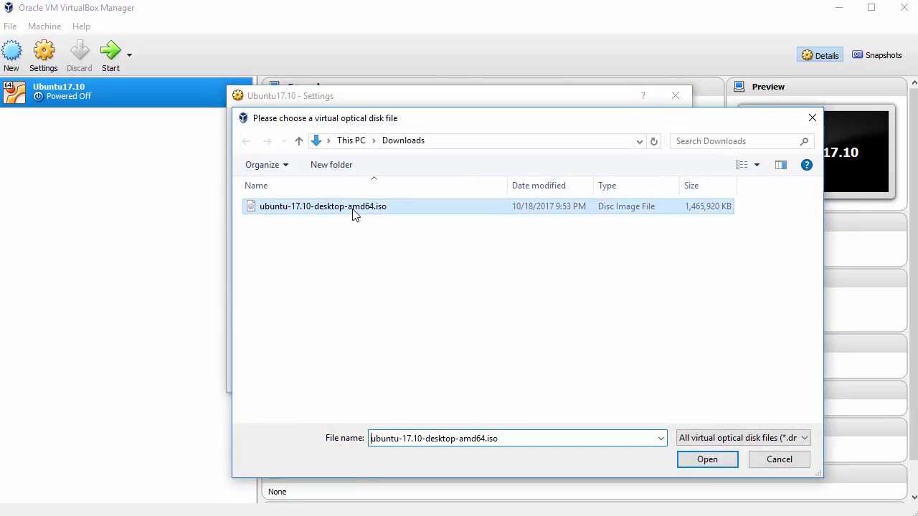
click(701, 459)
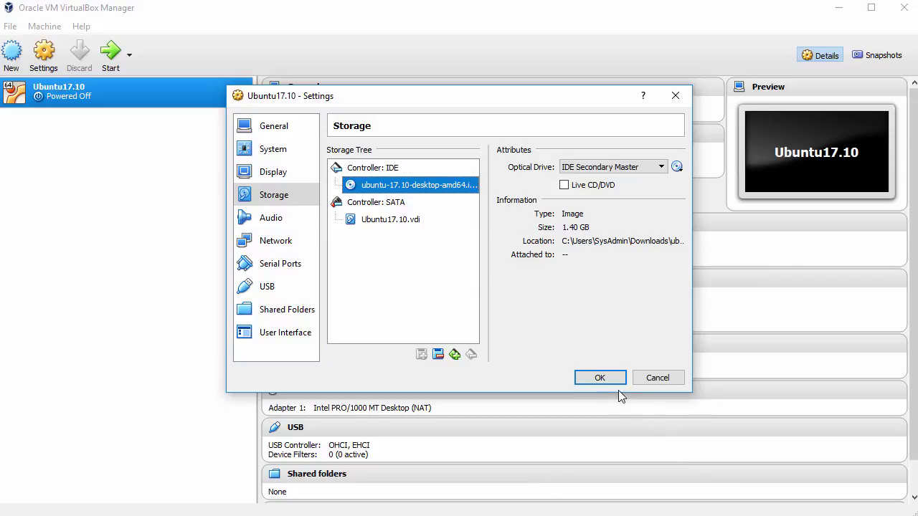
click(603, 380)
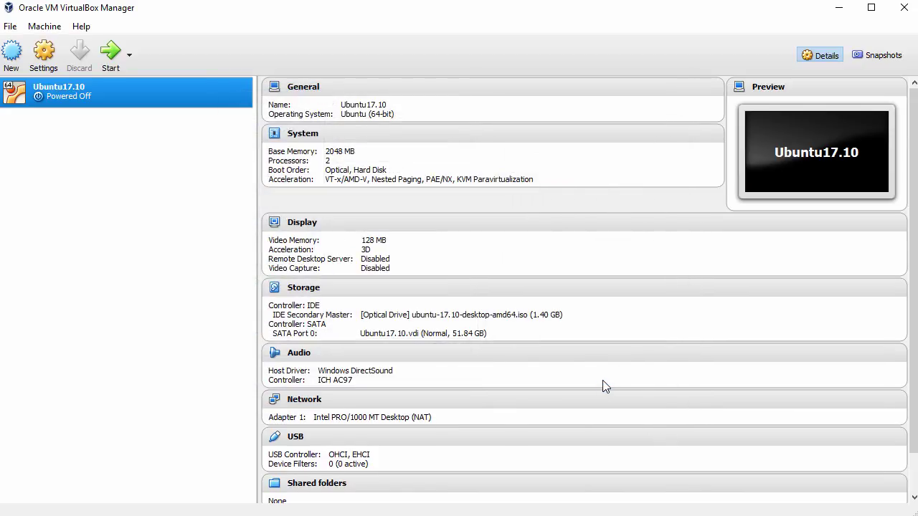
Boot Ubuntu17.10 and dismiss the keyboard capture and mouse integration notices
click(110, 52)
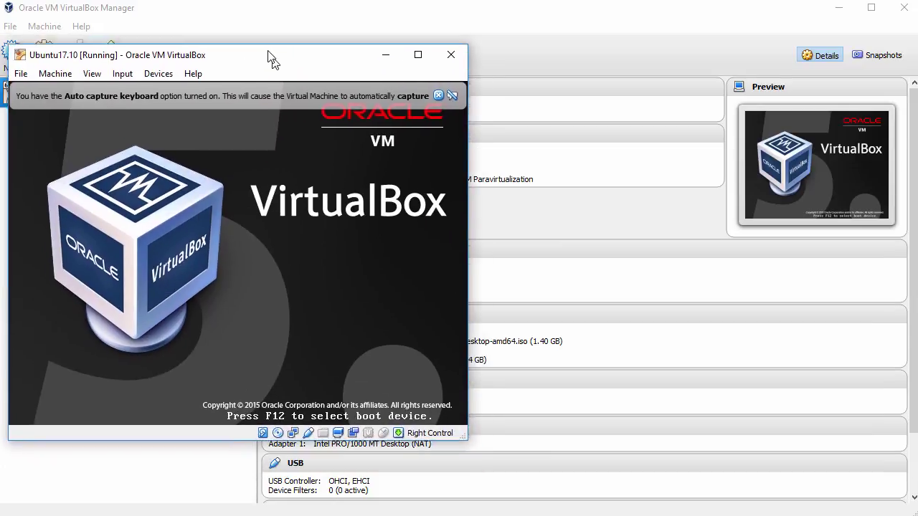
drag(266, 58, 264, 16)
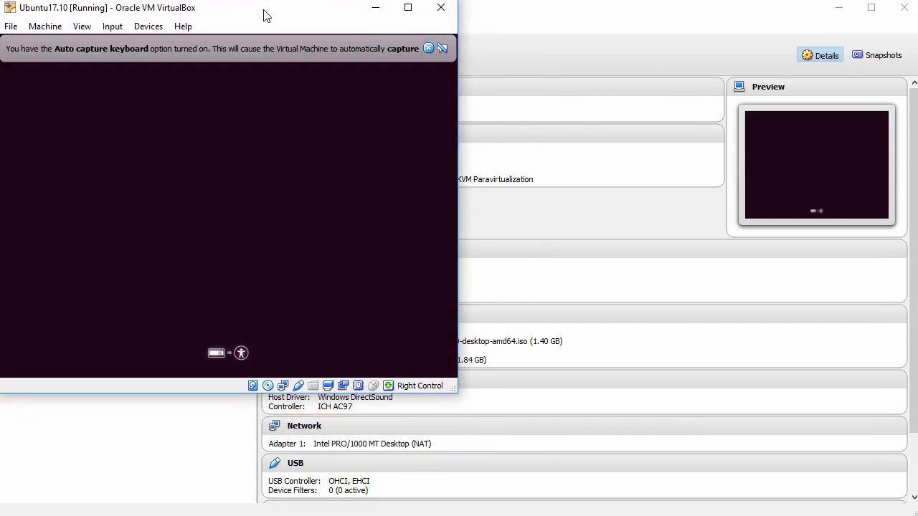
click(426, 49)
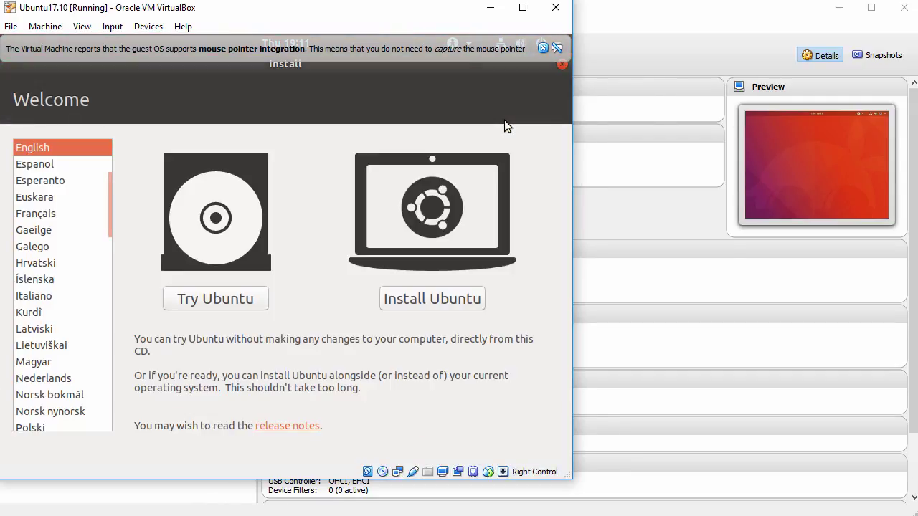
click(543, 48)
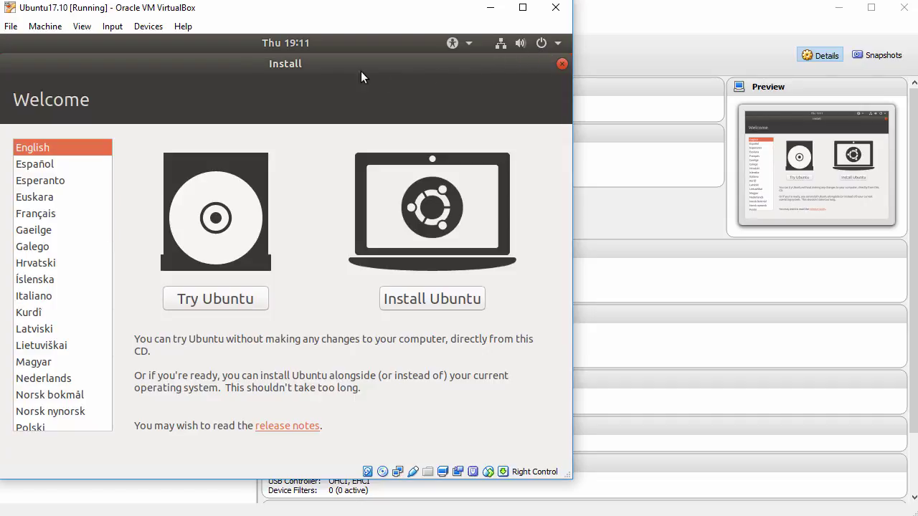
Turn on Auto-resize Guest Display and enlarge the VM window
click(83, 27)
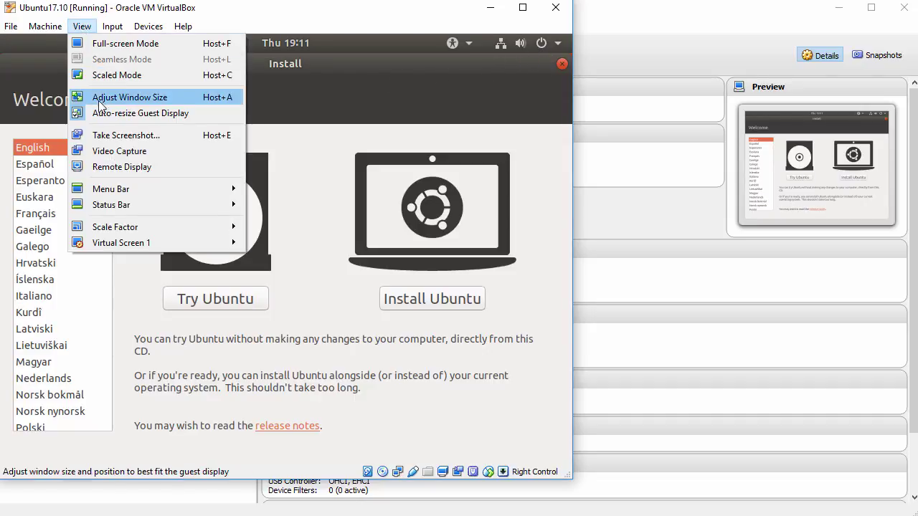
click(283, 138)
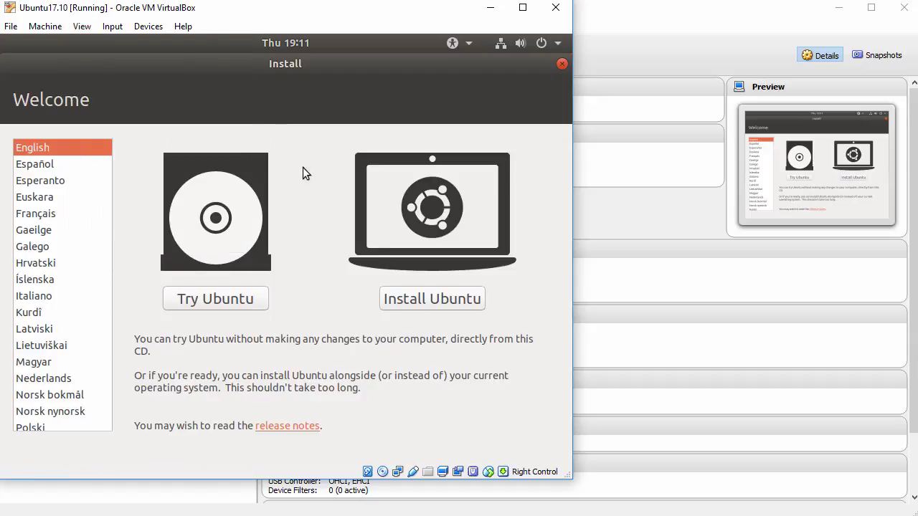
drag(567, 473, 697, 515)
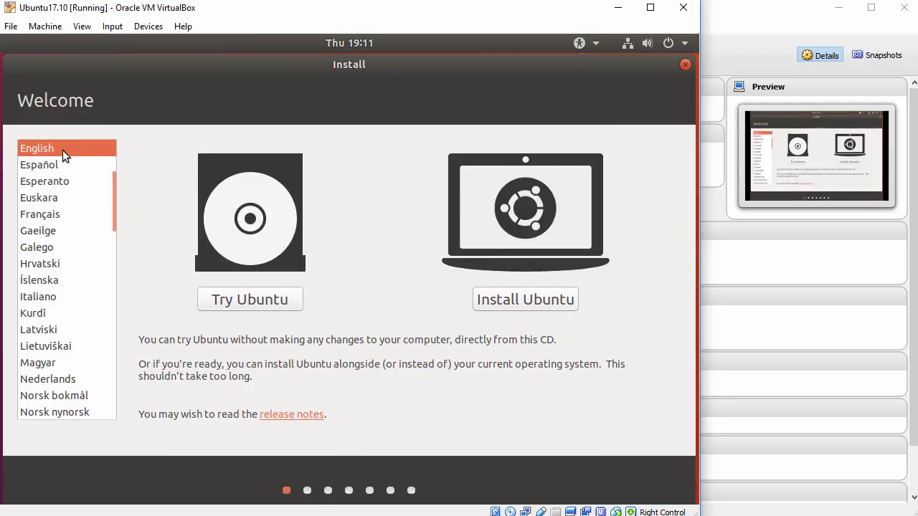
mouse_move(113, 183)
mouse_down()
mouse_move(116, 211)
mouse_move(116, 177)
mouse_up()
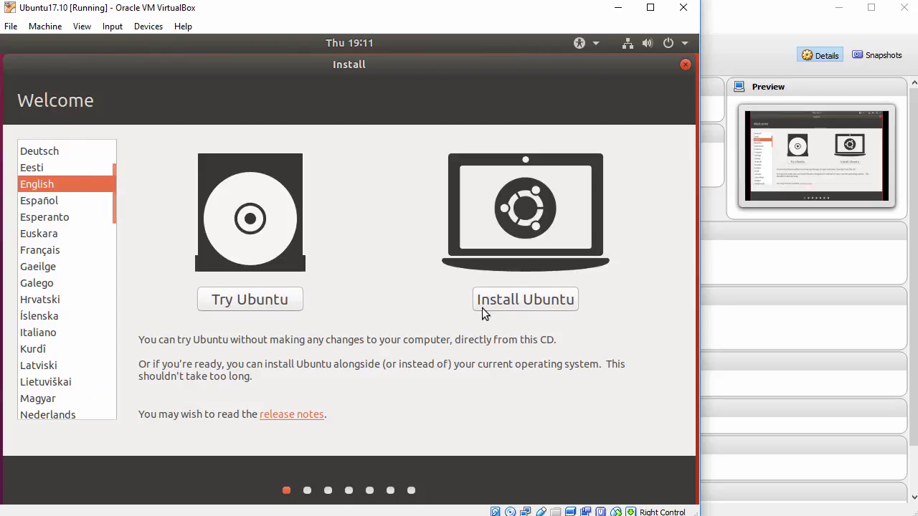
Choose Install Ubuntu, enabling update downloads and third-party software
click(521, 302)
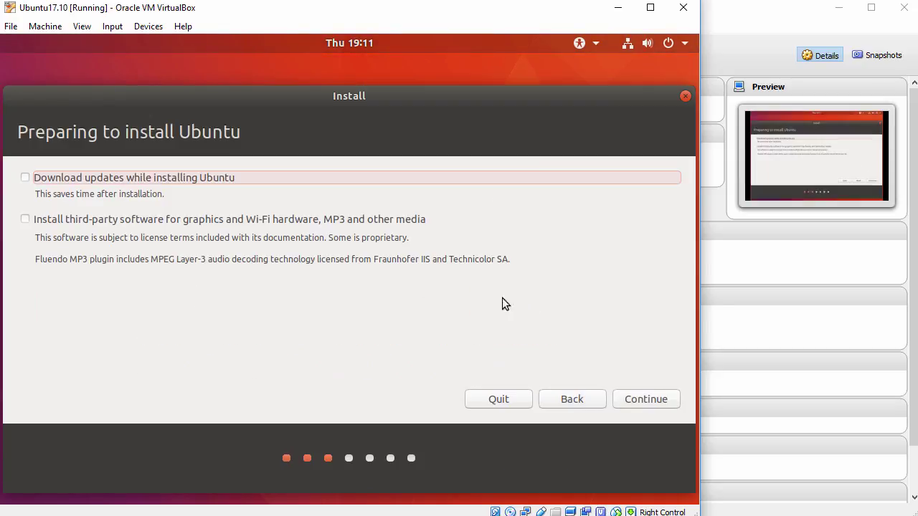
drag(19, 132, 248, 138)
click(25, 177)
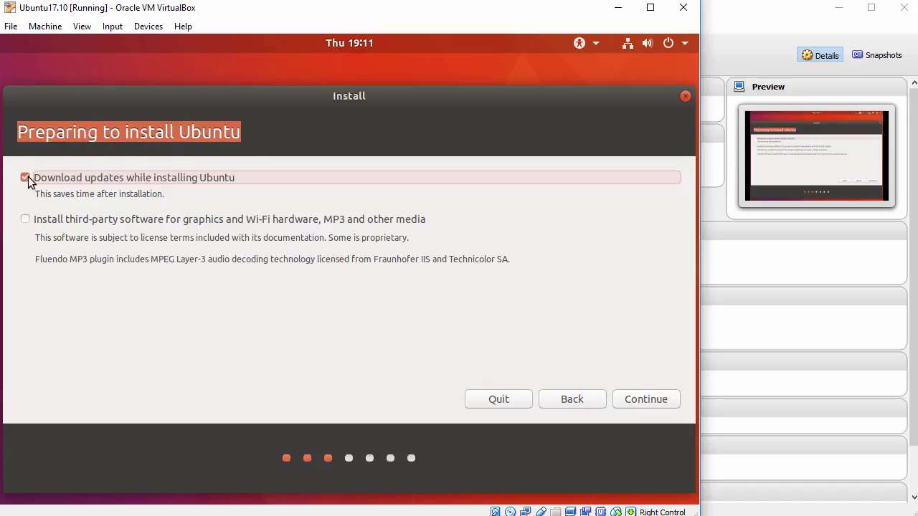
click(27, 220)
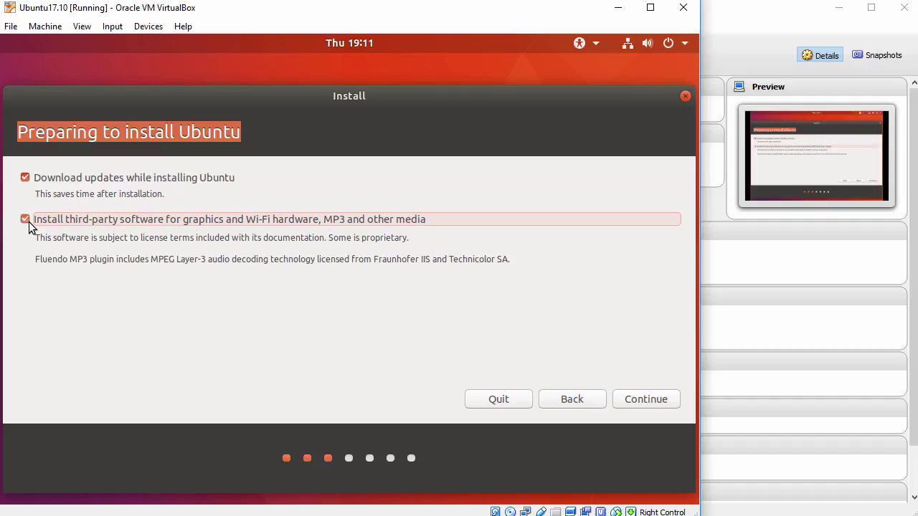
click(626, 399)
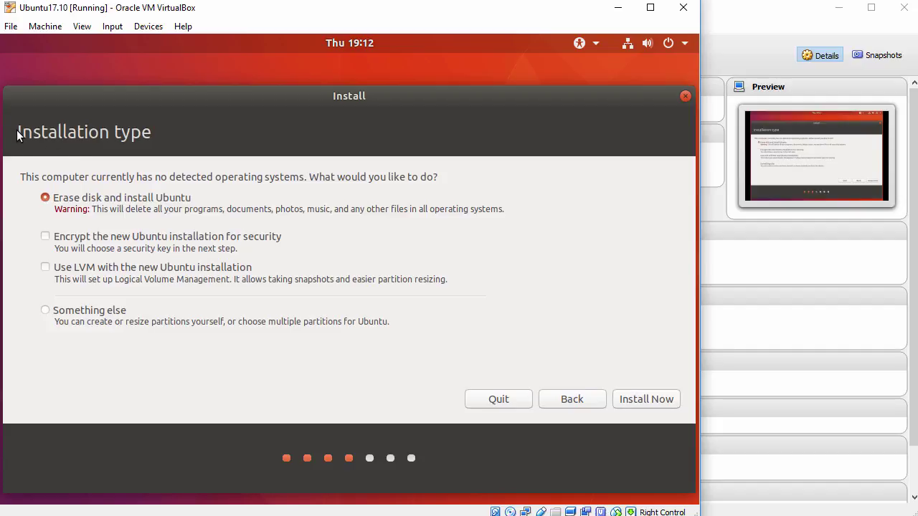
Keep 'Erase disk and install Ubuntu' and start the installation
drag(18, 135, 157, 141)
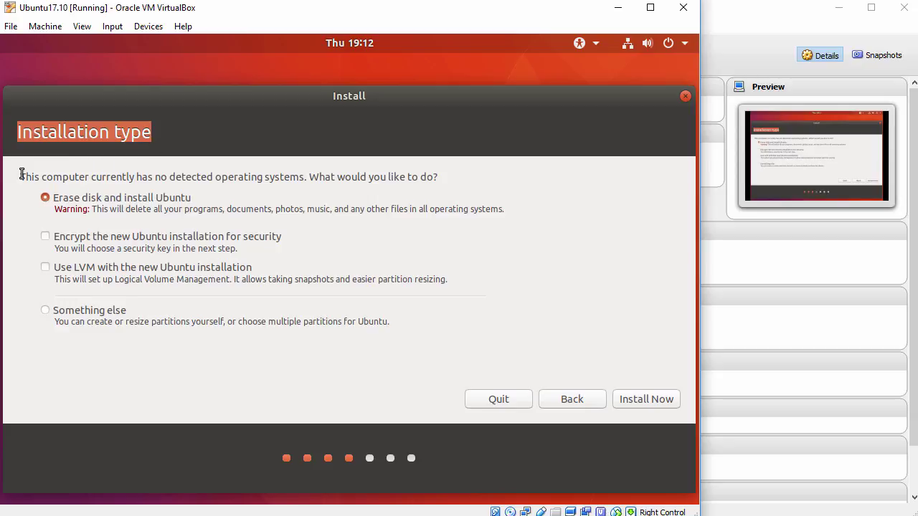
drag(21, 174, 450, 185)
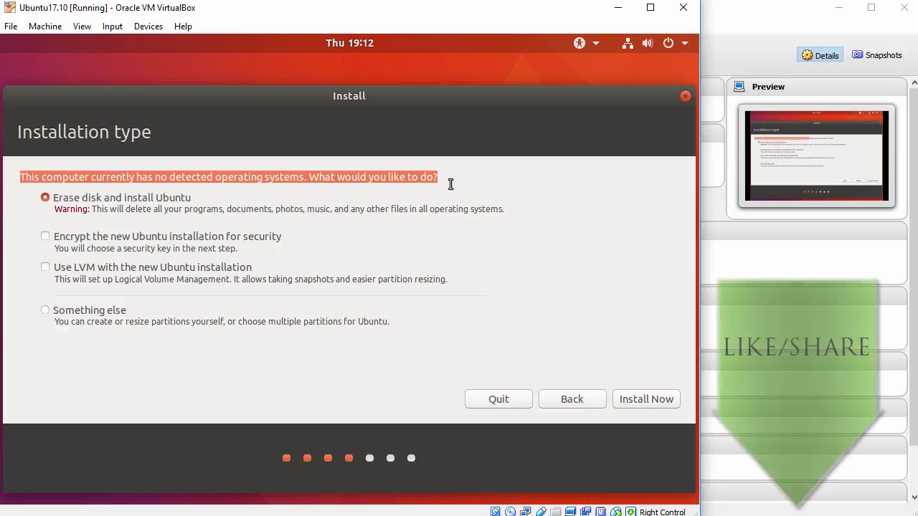
click(629, 399)
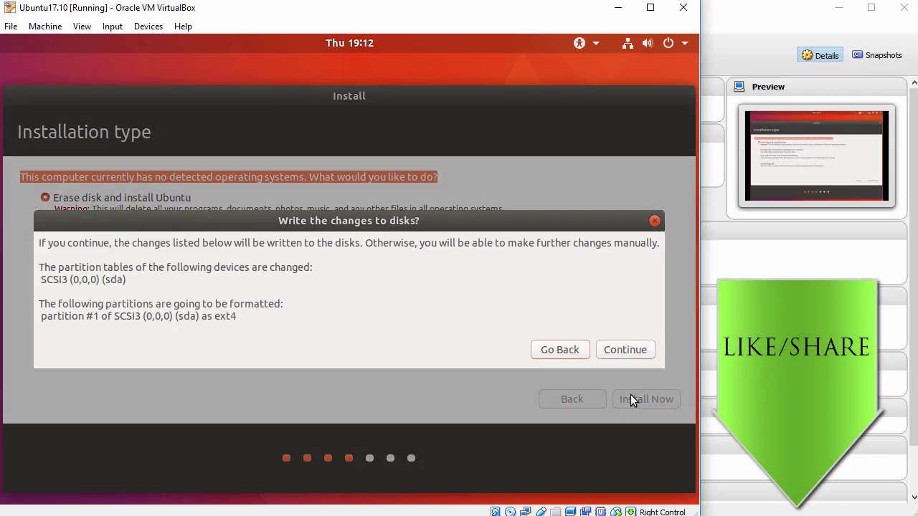
Confirm writing the disk changes and pick Los Angeles as the location
click(622, 350)
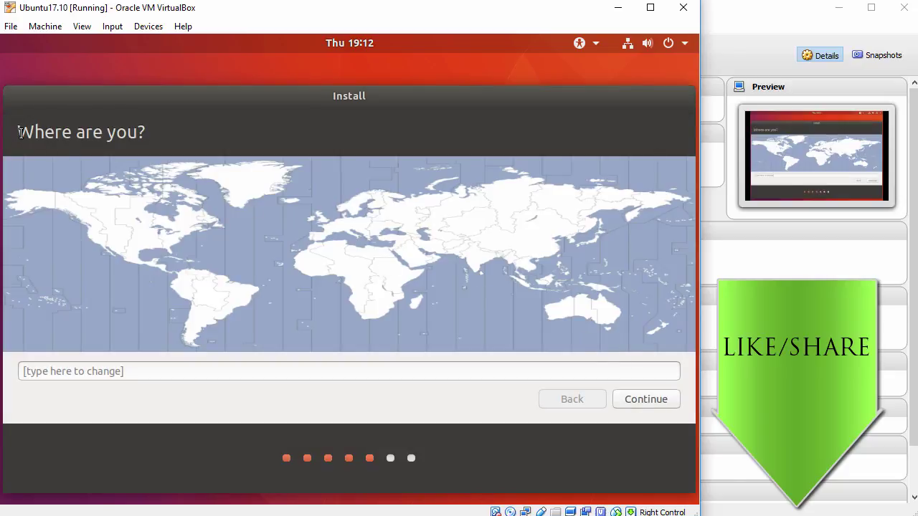
drag(18, 136, 162, 141)
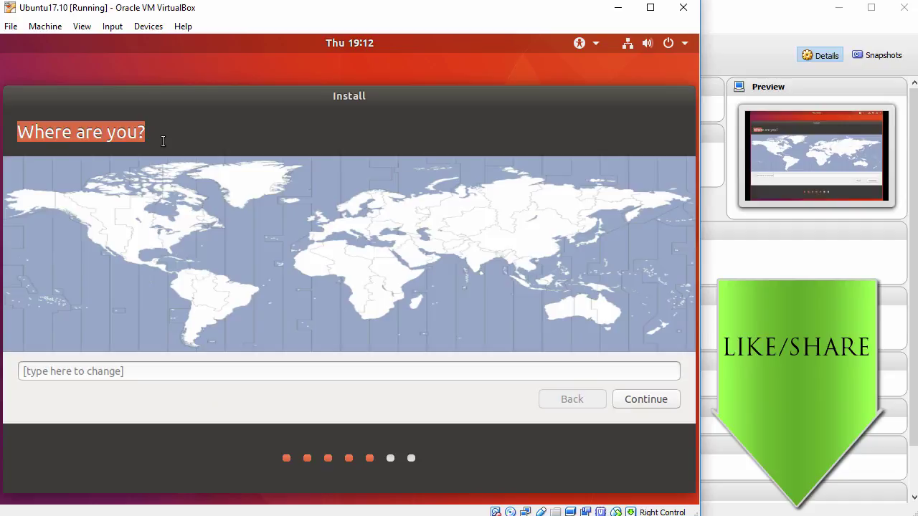
click(90, 228)
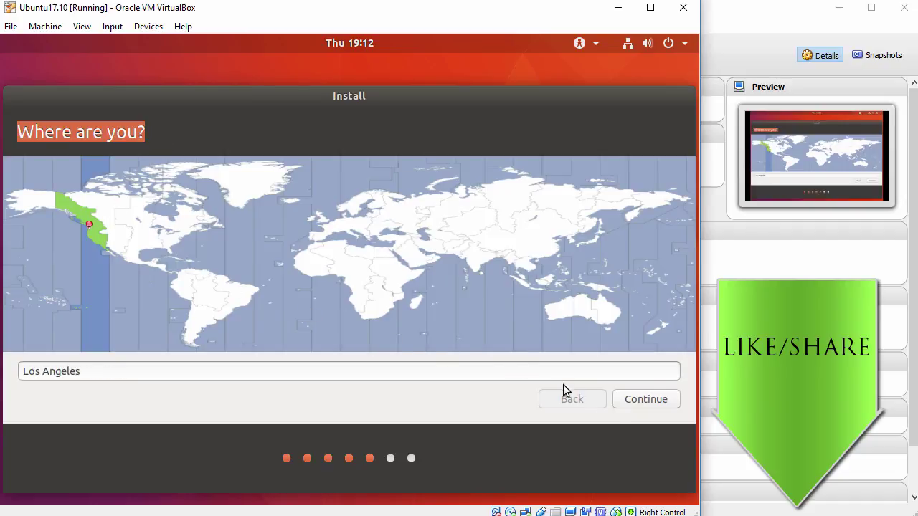
click(635, 401)
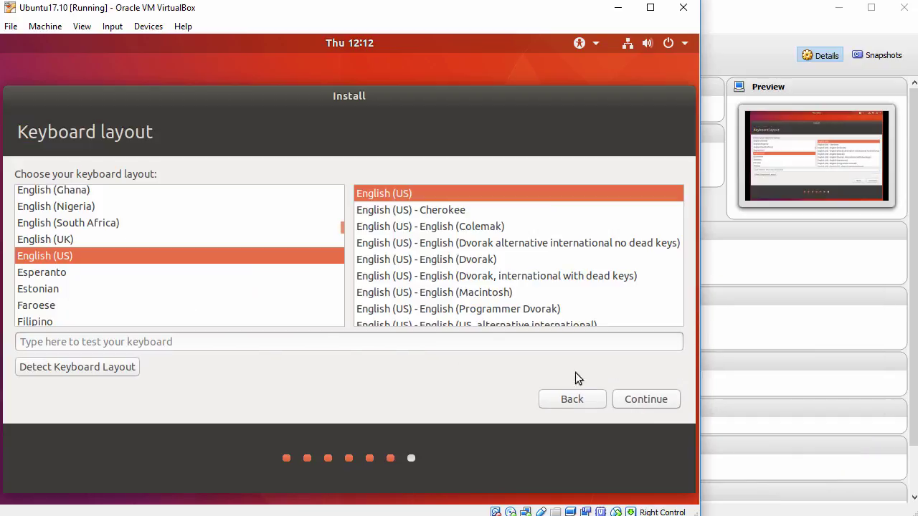
Leave English (US) as both keyboard layout and variant
drag(17, 132, 161, 132)
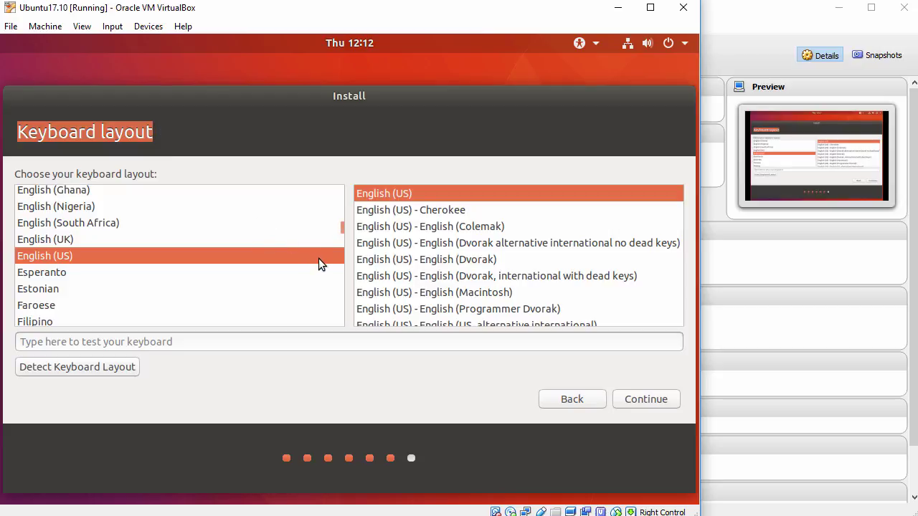
mouse_move(340, 229)
mouse_down()
mouse_move(343, 241)
mouse_move(345, 230)
mouse_up()
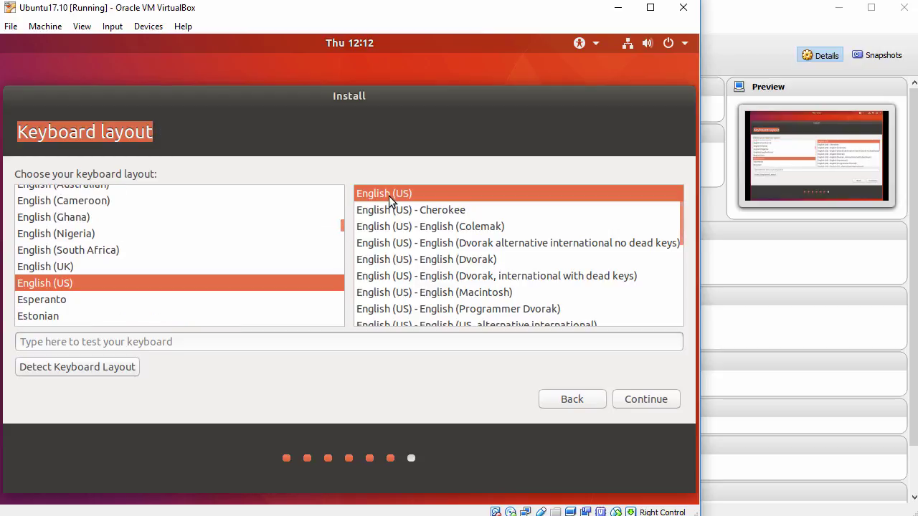
Enter the user's full name, computer name ubuntu17 and an account password, then begin installing
click(647, 399)
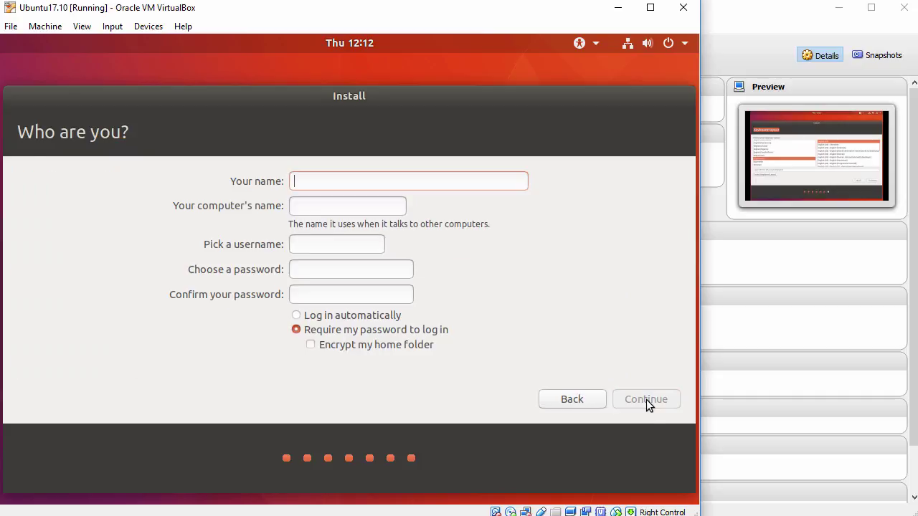
text(J)
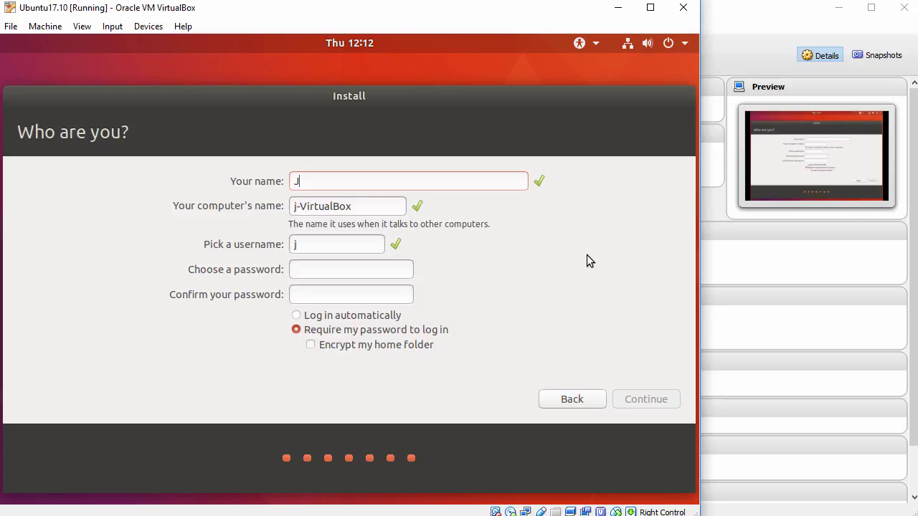
text(ohn Smith)
key(Tab)
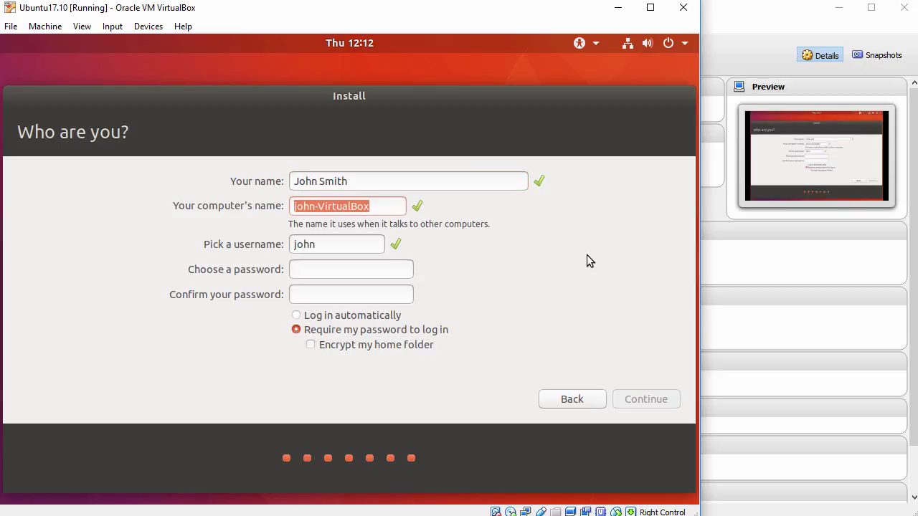
text(ubuntu17)
key(Tab)
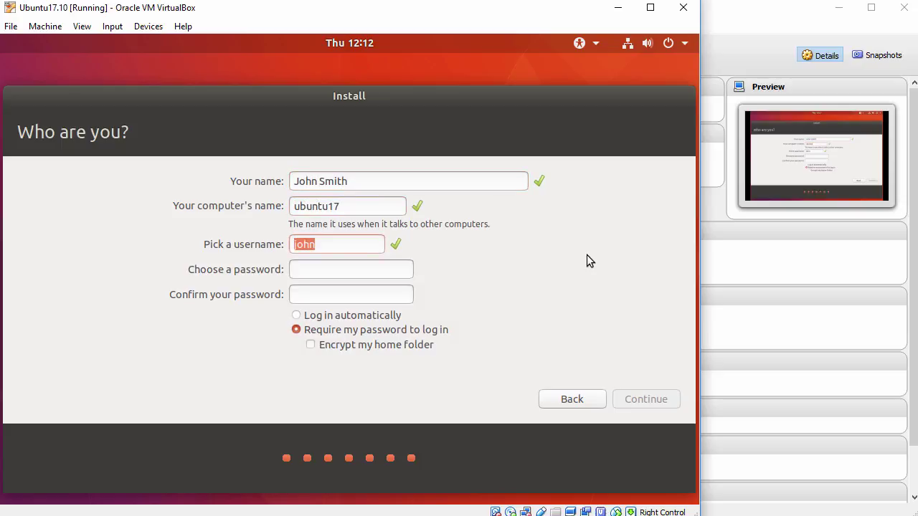
text(password)
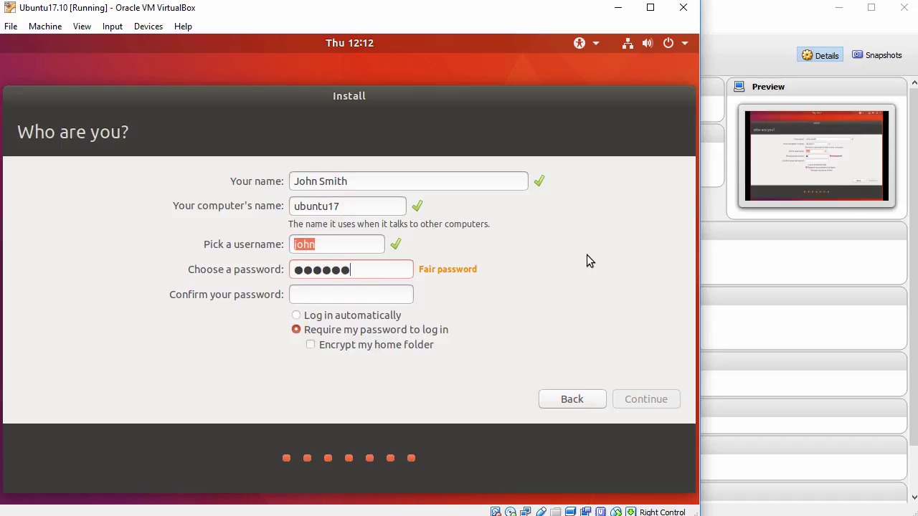
text(12)
key(Tab)
text(password12)
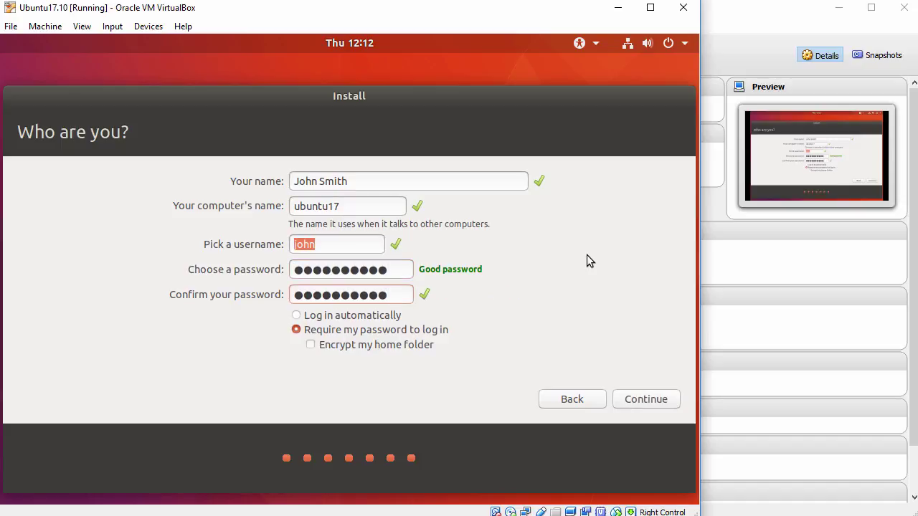
click(634, 399)
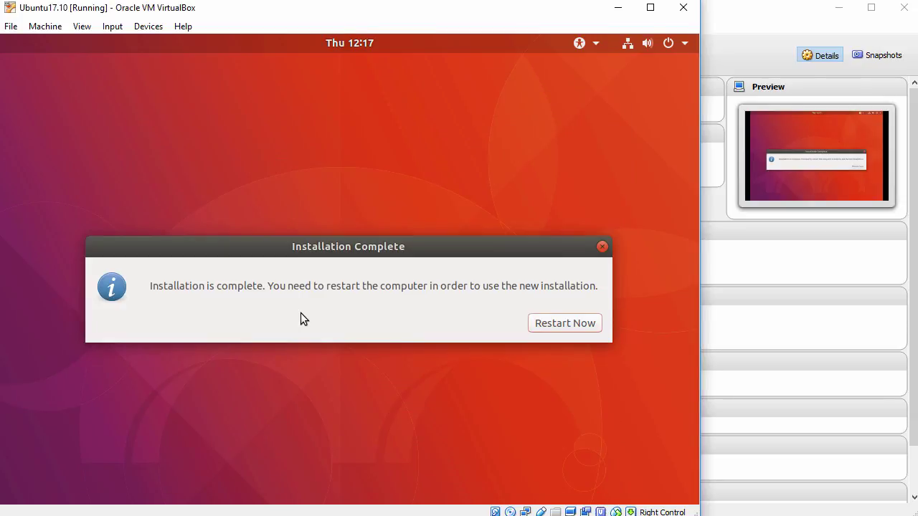
Restart the VM after installation and continue past the remove-medium prompt
drag(148, 285, 269, 285)
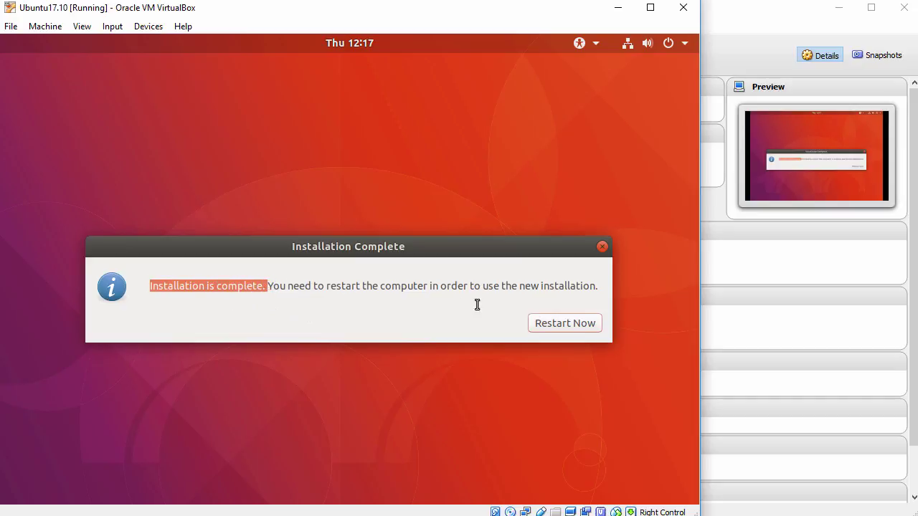
click(568, 321)
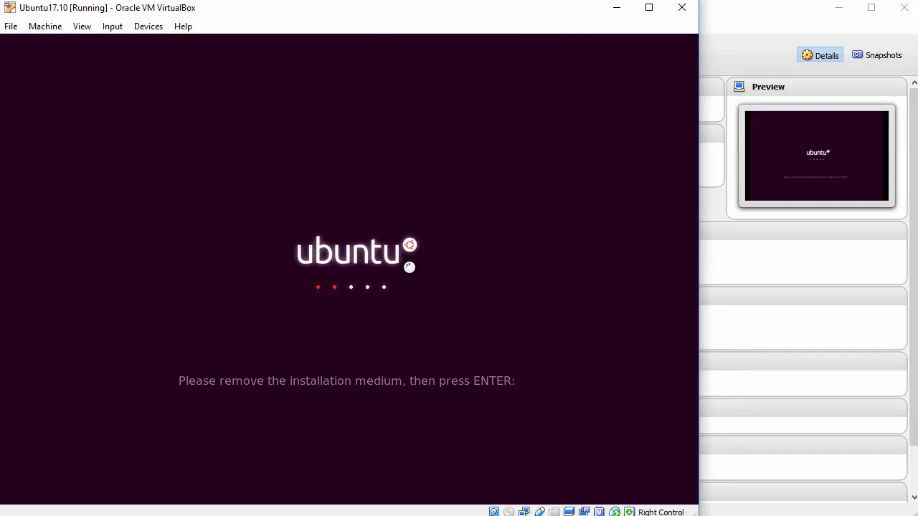
key(Return)
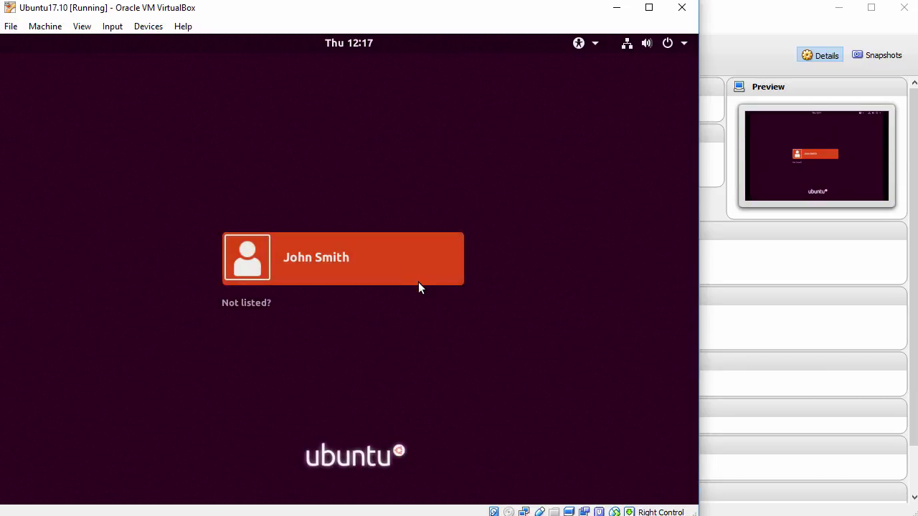
Select the user account, enter its password and sign in to the desktop
click(368, 262)
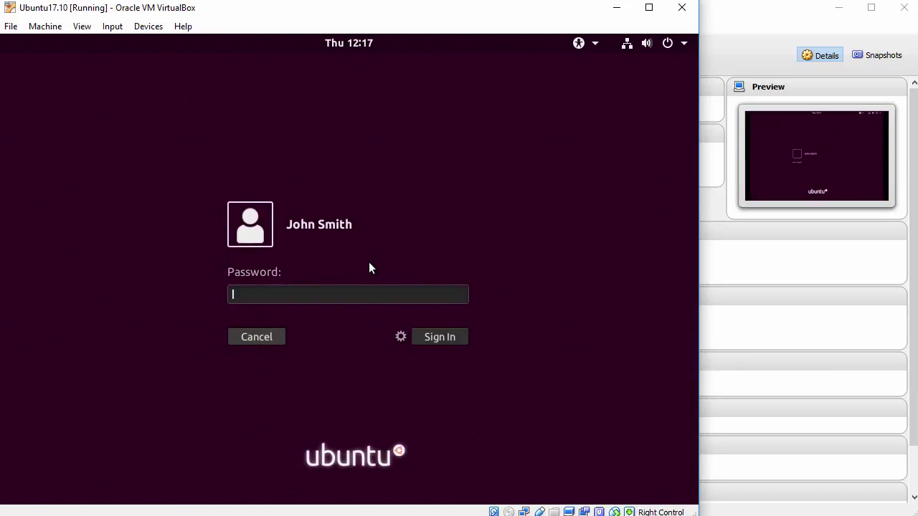
text(••••••••••)
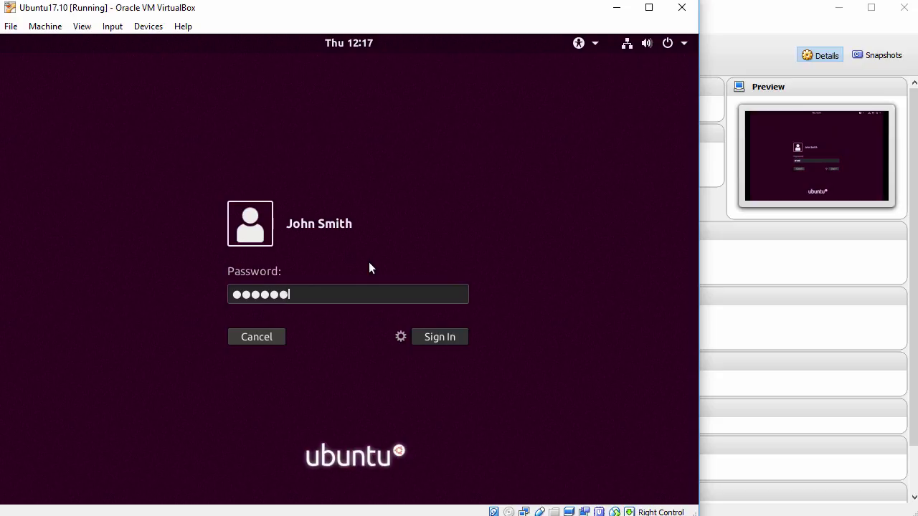
click(448, 341)
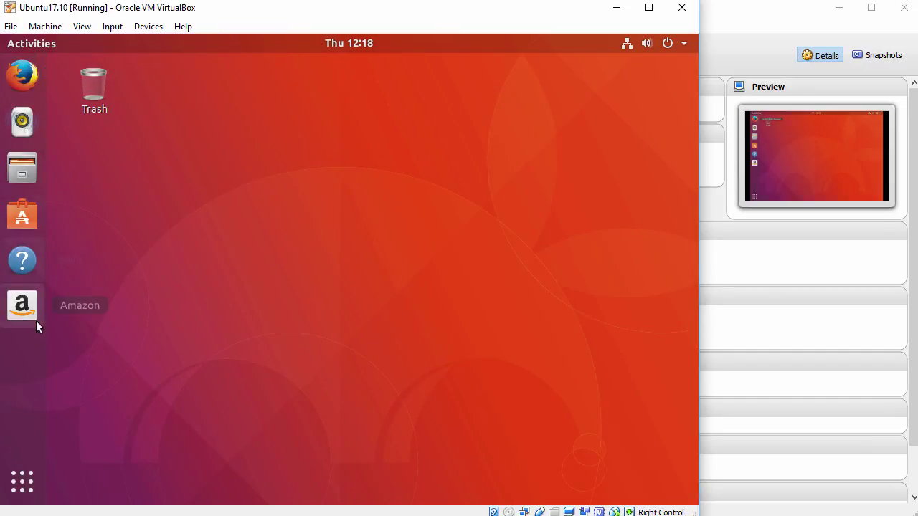
Toggle the applications grid, then enable View > Auto-resize Guest Display
click(21, 479)
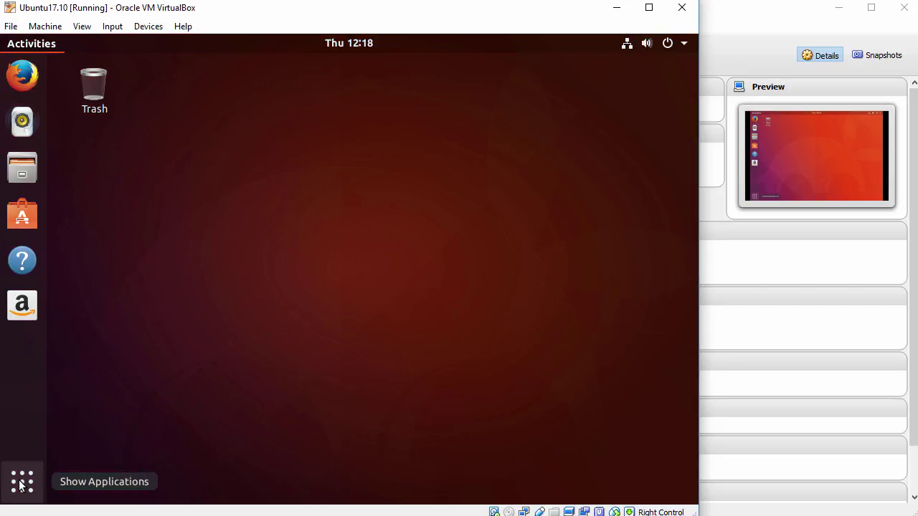
click(22, 482)
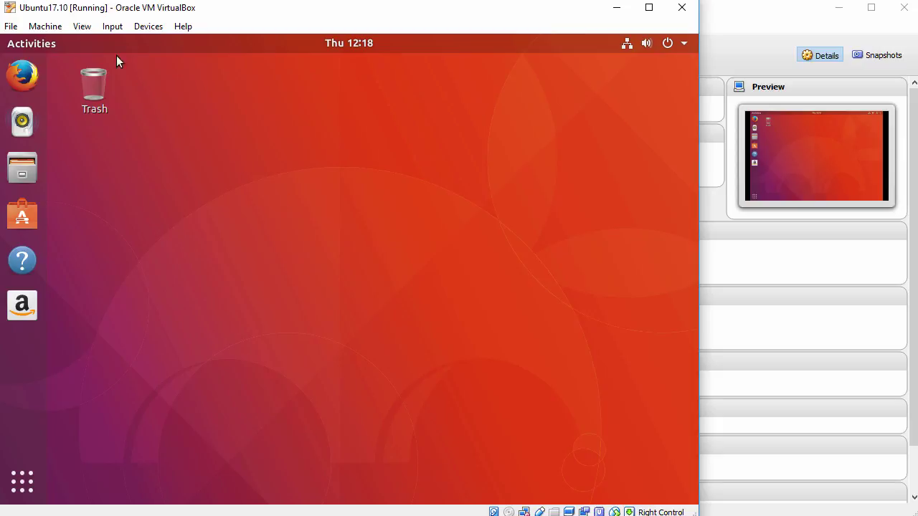
click(82, 26)
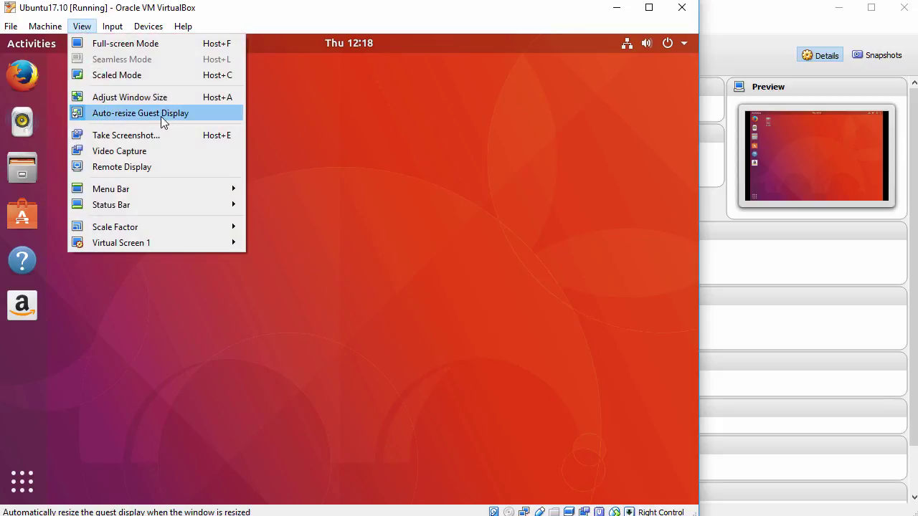
click(413, 263)
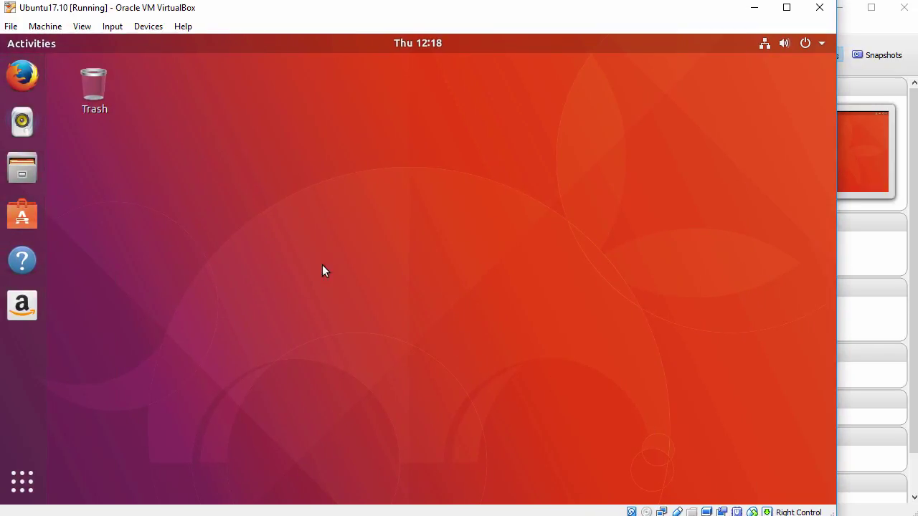
Launch Text Editor from the application grid and restore it to a floating window
click(22, 482)
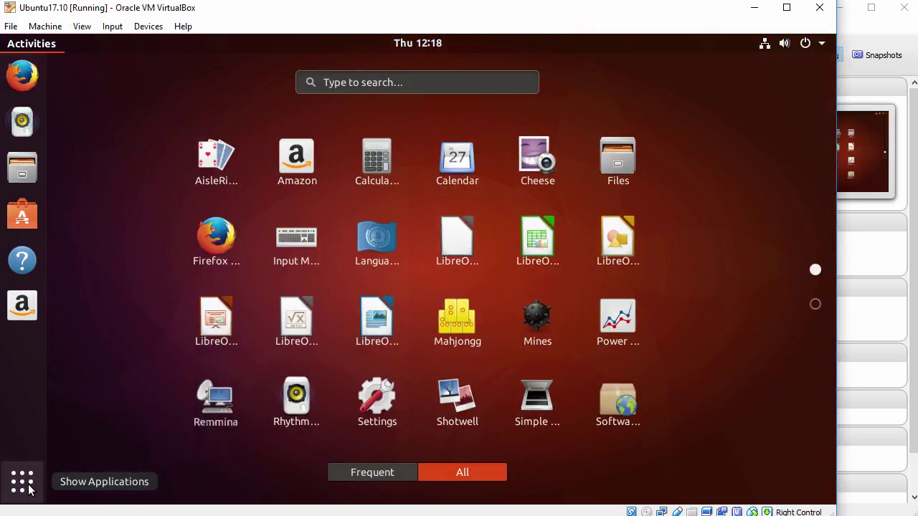
scroll(141, 289, down, 1)
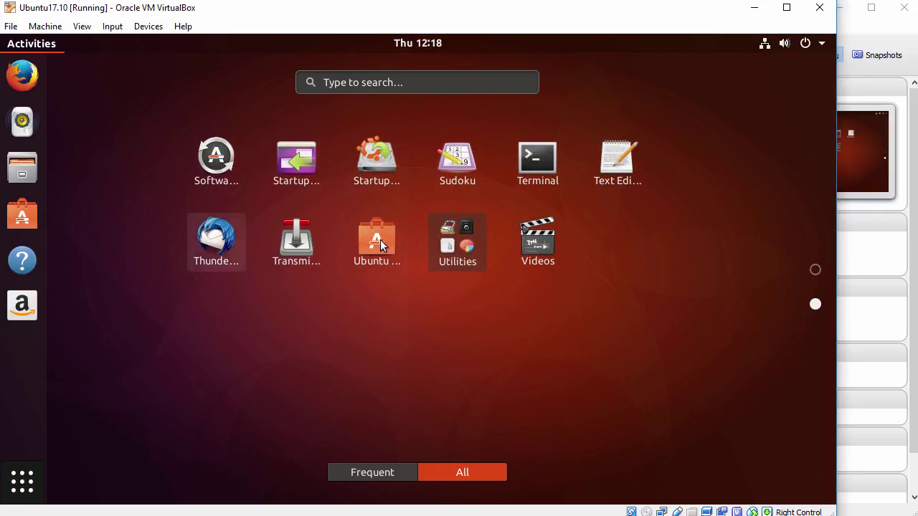
click(618, 162)
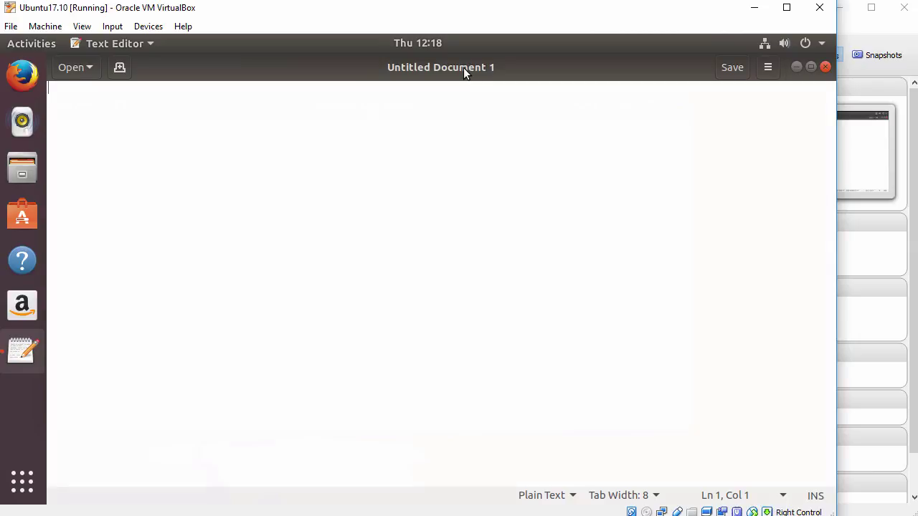
double_click(463, 68)
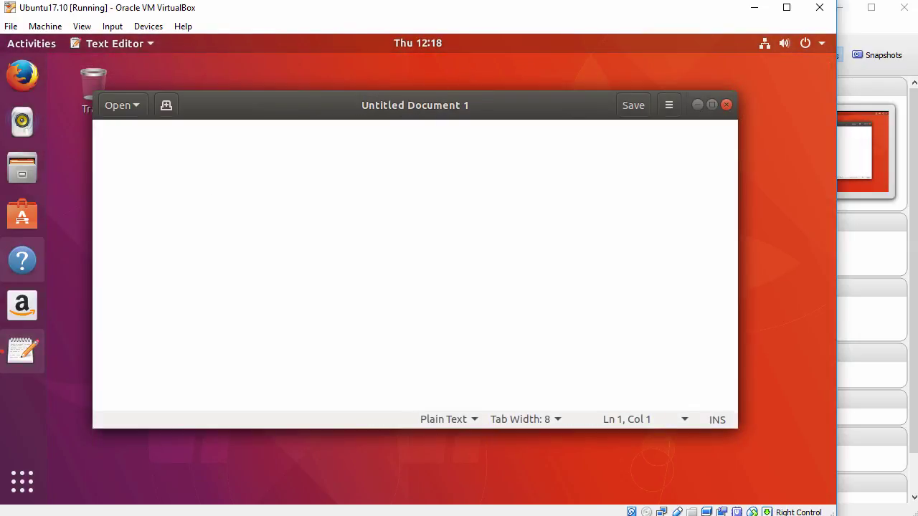
Check that Paste is available in the editor's context menu, then close the empty editor
right_click(374, 181)
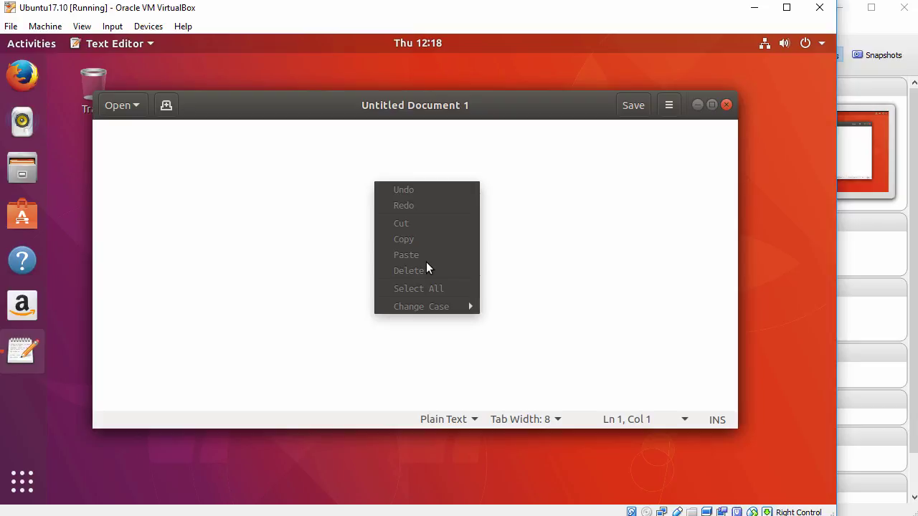
click(560, 249)
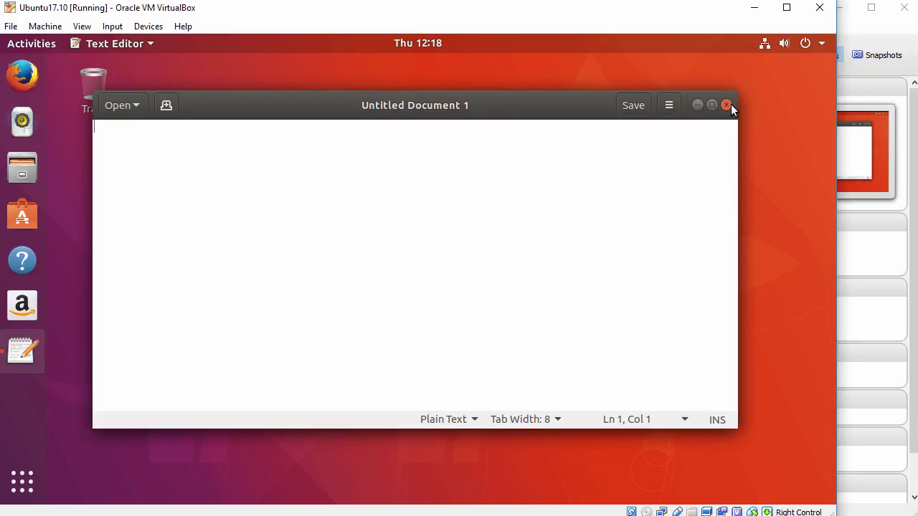
click(727, 105)
right_click(243, 111)
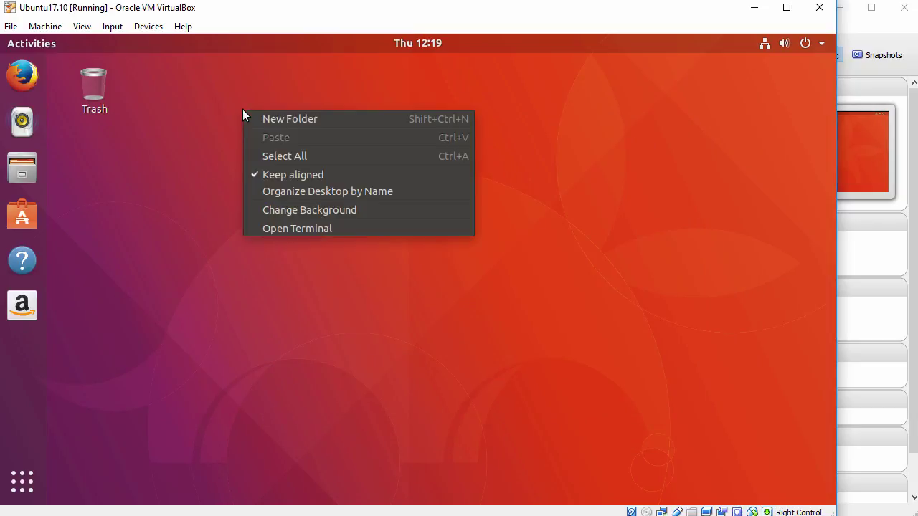
Open a terminal from the desktop menu, enlarge its text, and widen it to 96×24
click(292, 229)
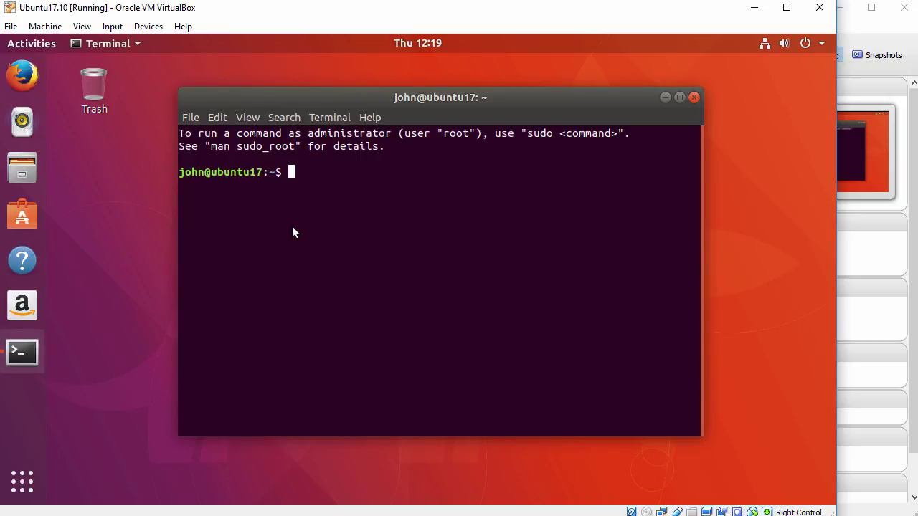
key(ctrl+plus)
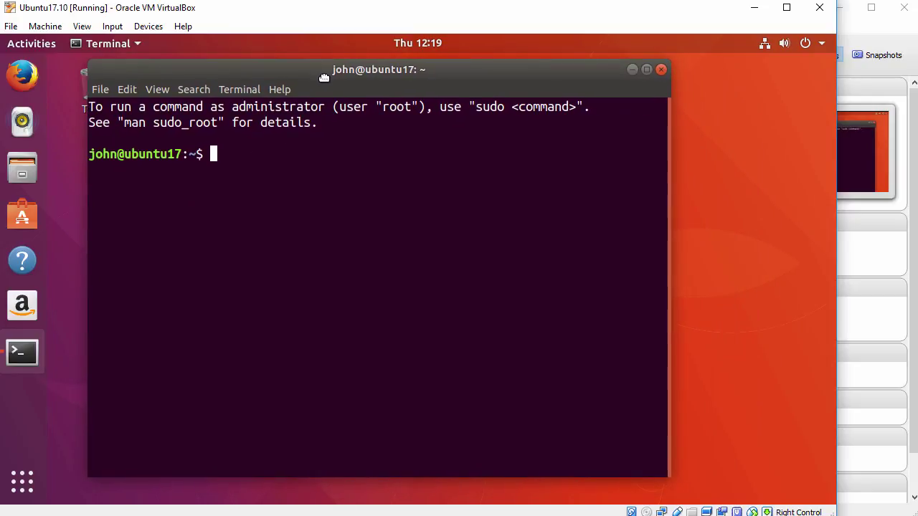
drag(666, 287, 786, 284)
Check the current user with whoami and switch to a root shell with sudo bash
key(Return)
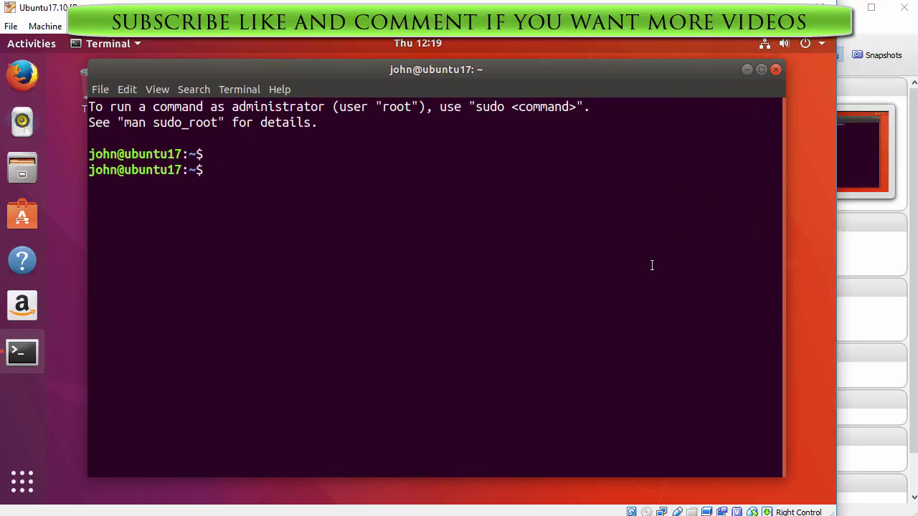
text(whoami)
key(Return)
key(Return)
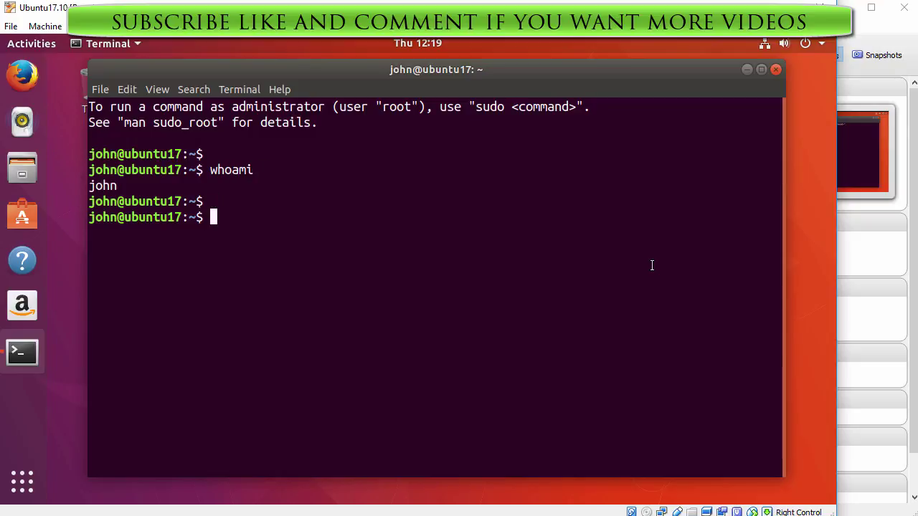
text(sudo bash)
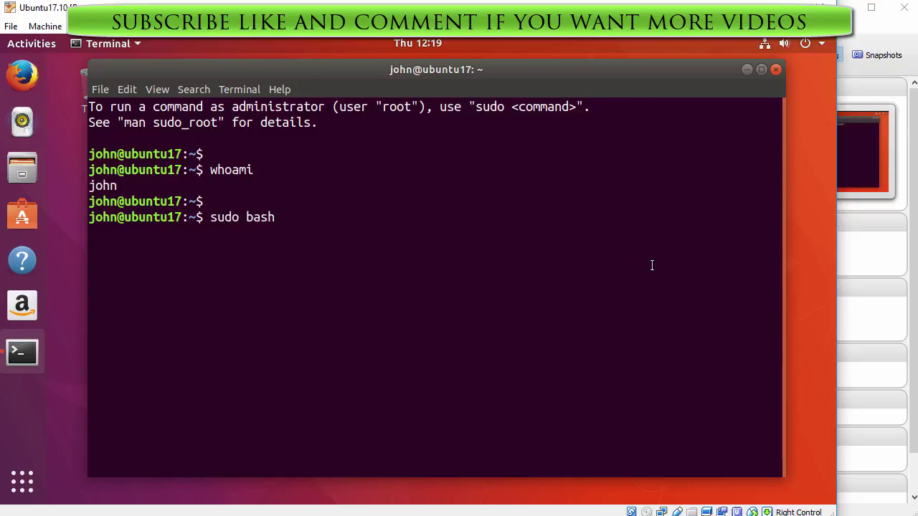
key(Return)
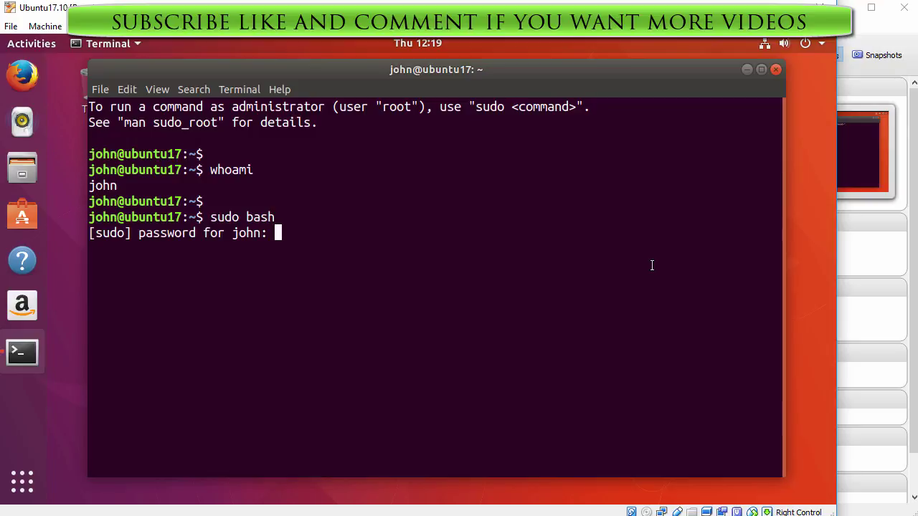
key(Return)
Confirm root with whoami and refresh the package lists with apt-get update
key(Return)
text(whoami)
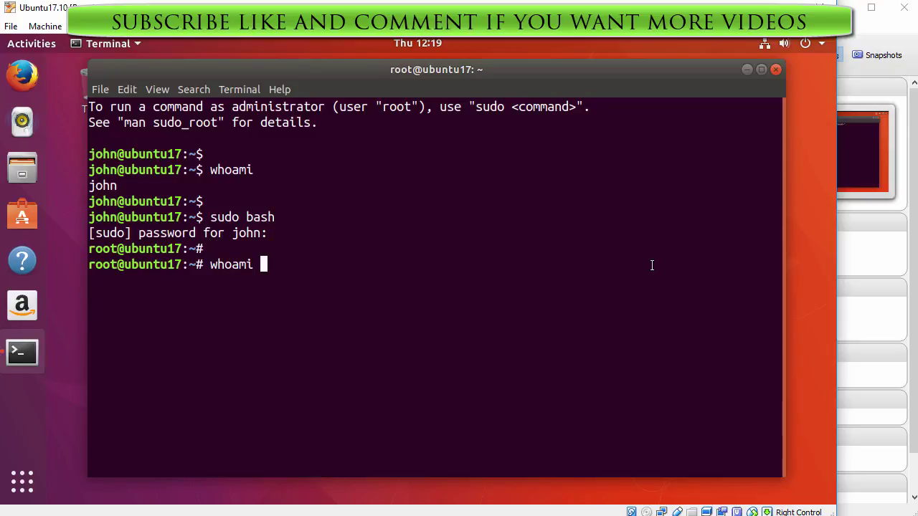
key(Return)
key(Return)
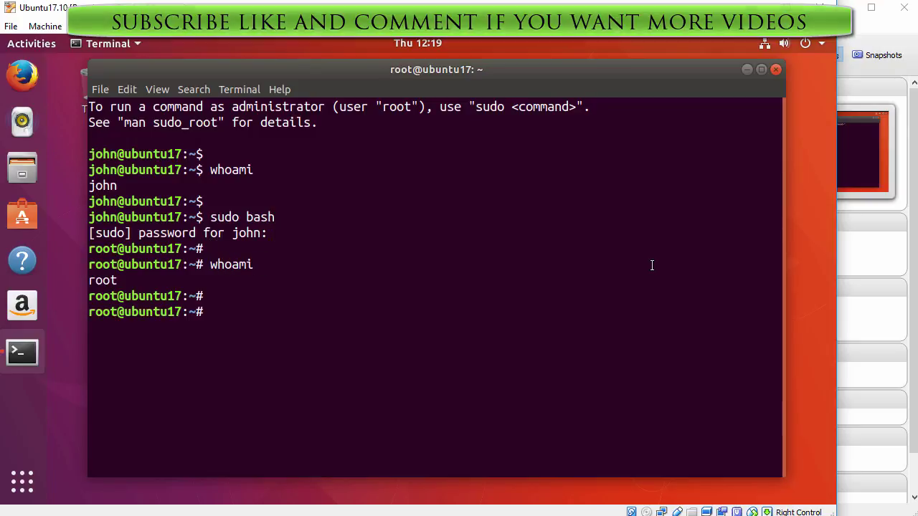
text(apt-get update)
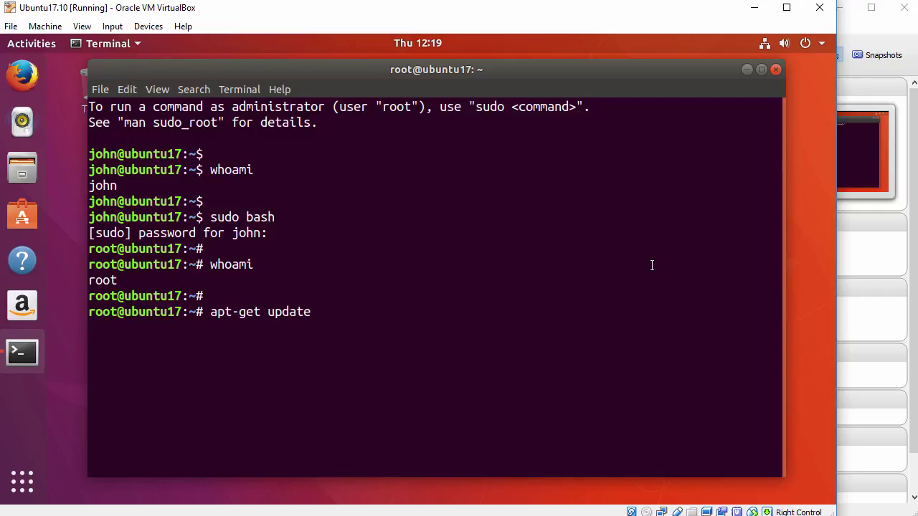
key(Return)
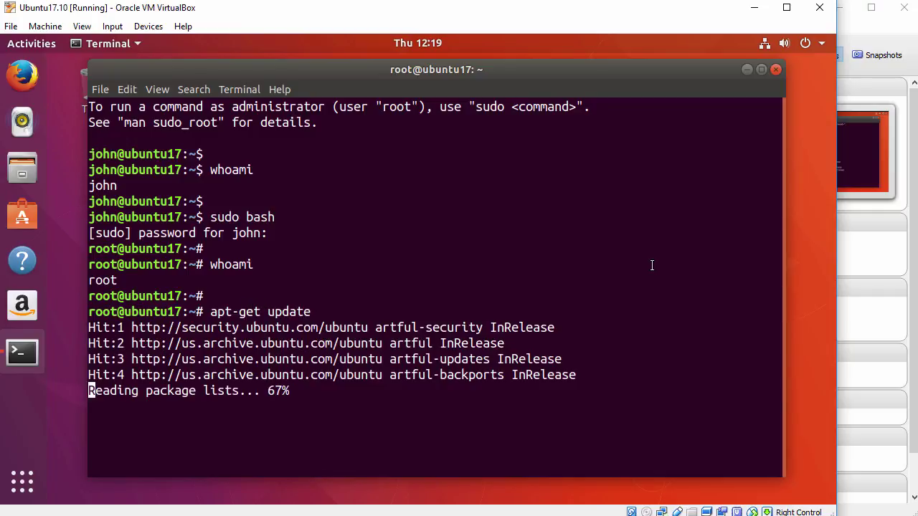
key(Return)
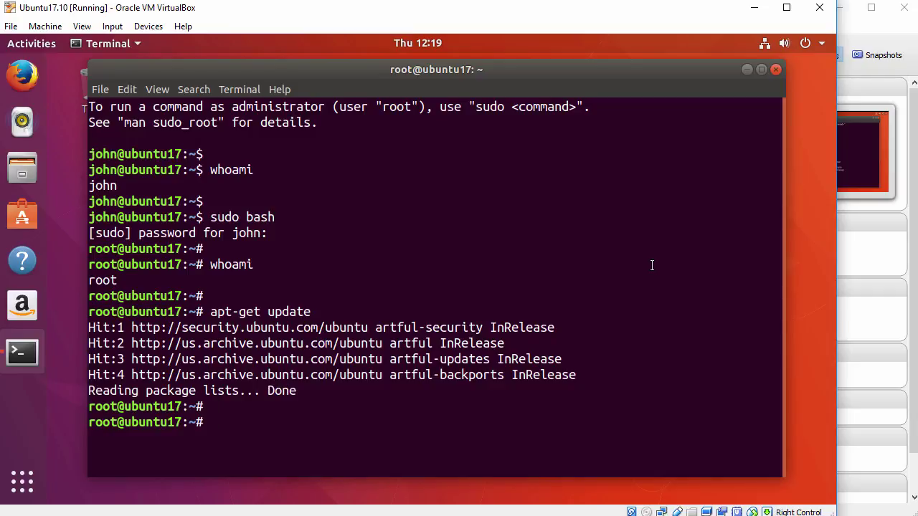
Install virtualbox-guest-dkms with apt-get, answering y, until DKMS install completes
text(apt-get install vir)
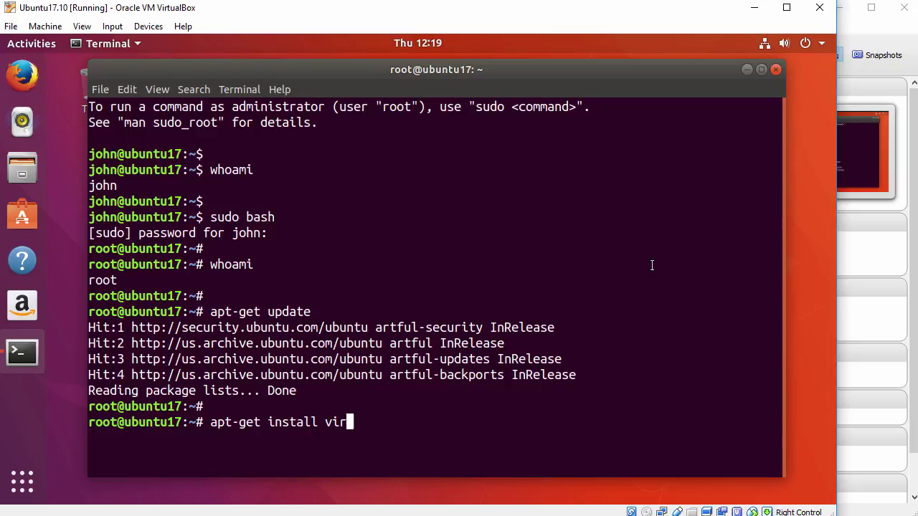
text(tualbox-guest-dkms)
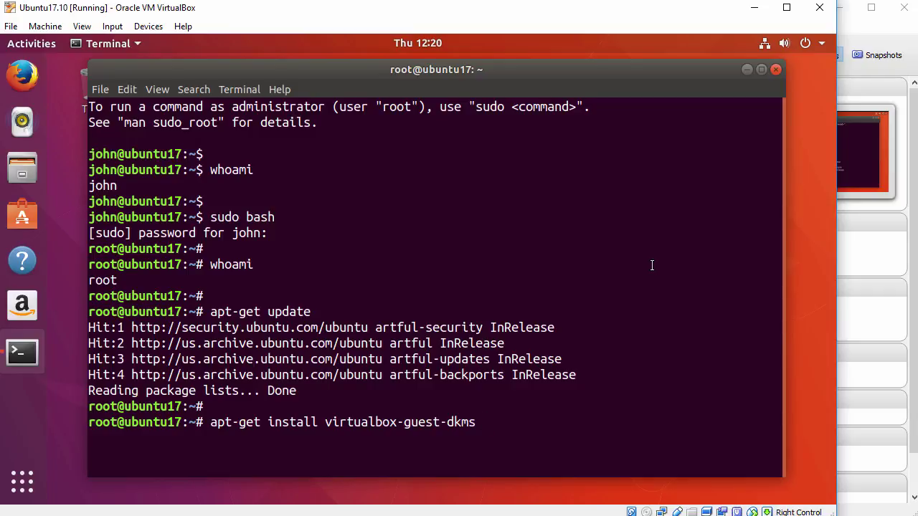
key(Return)
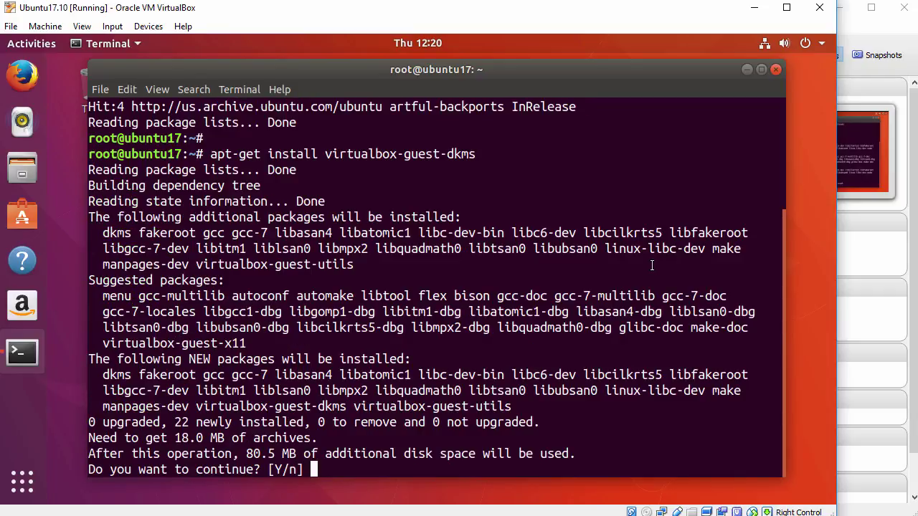
text(y)
key(Return)
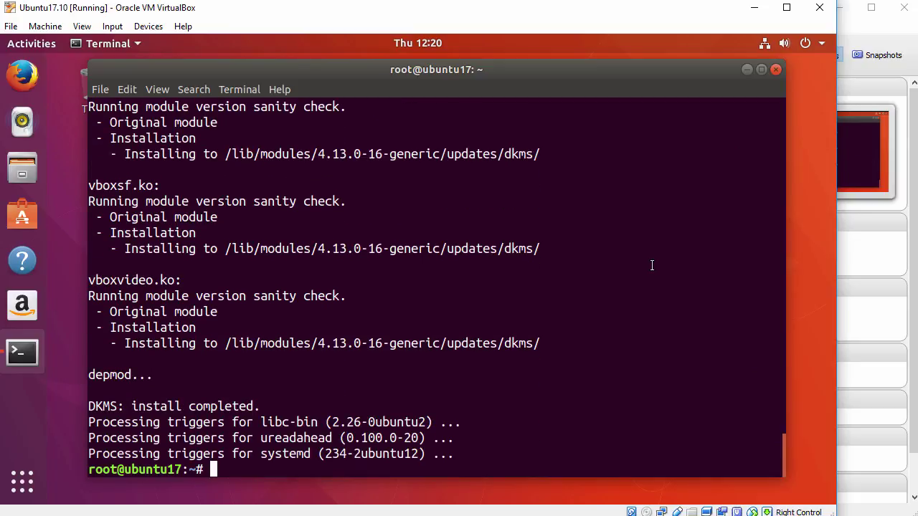
key(Return)
text(apt-get install )
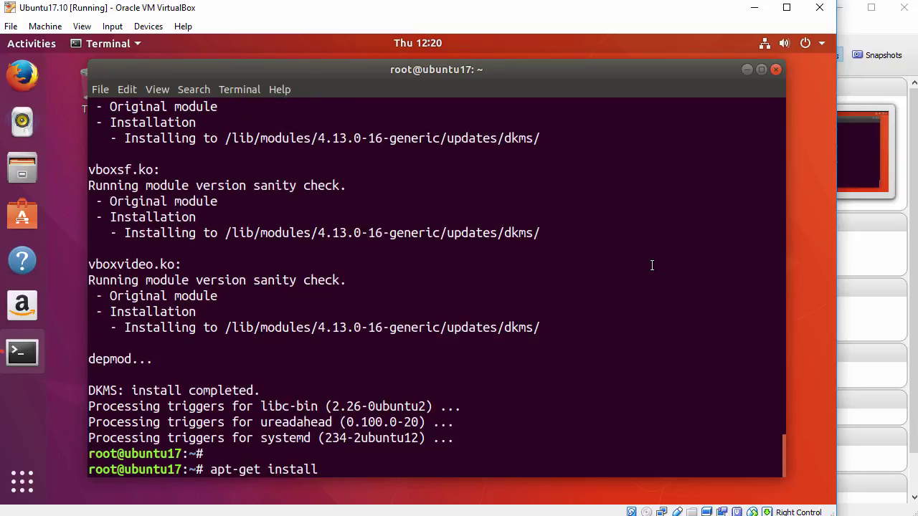
text(virtualbox-guest-x11)
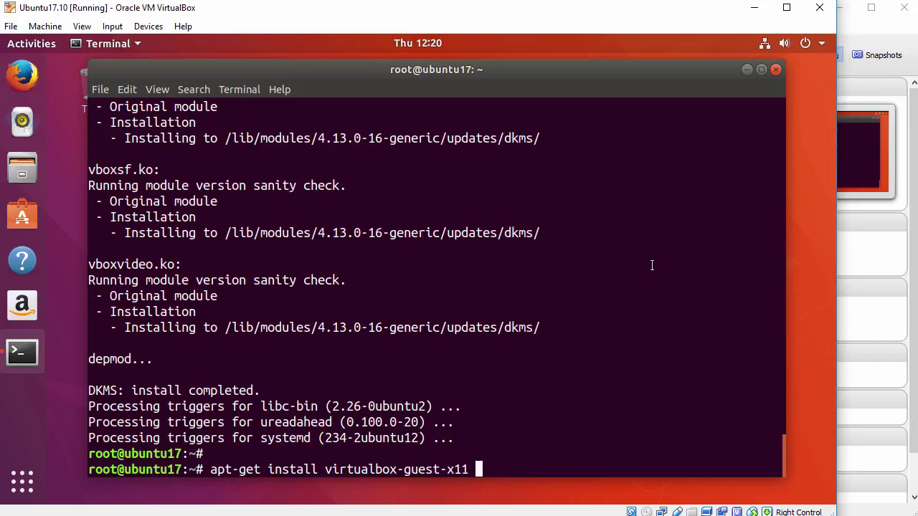
Run apt-get install virtualbox-guest-x11 and return to a fresh root prompt once it's set up
key(Return)
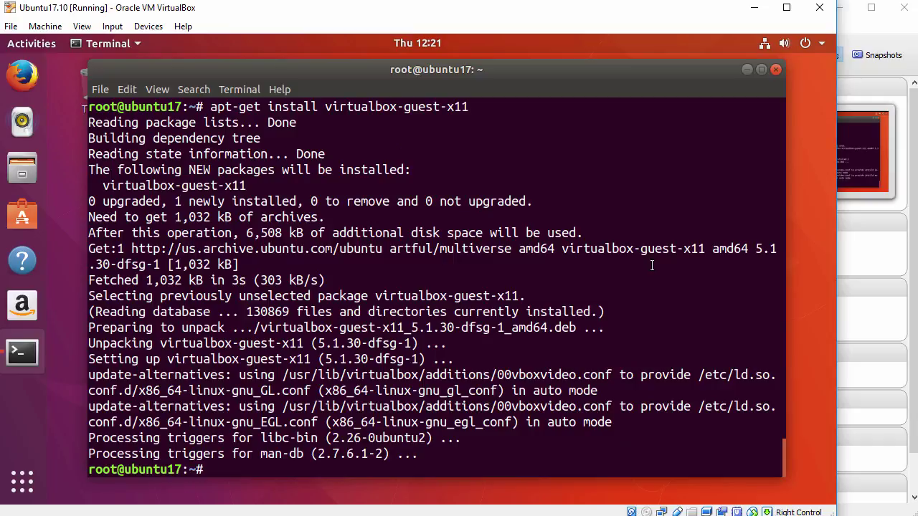
key(Return)
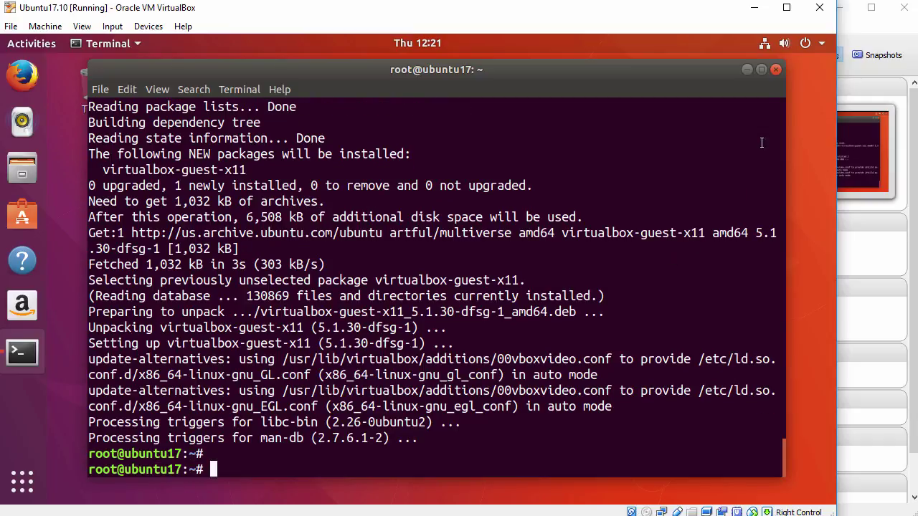
Close the terminal and restart the Ubuntu guest from the system menu's power options
click(775, 69)
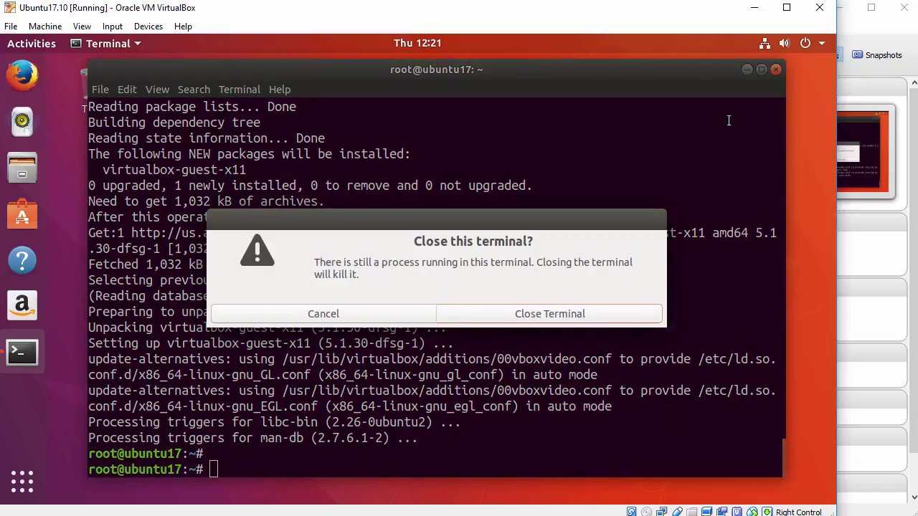
click(514, 316)
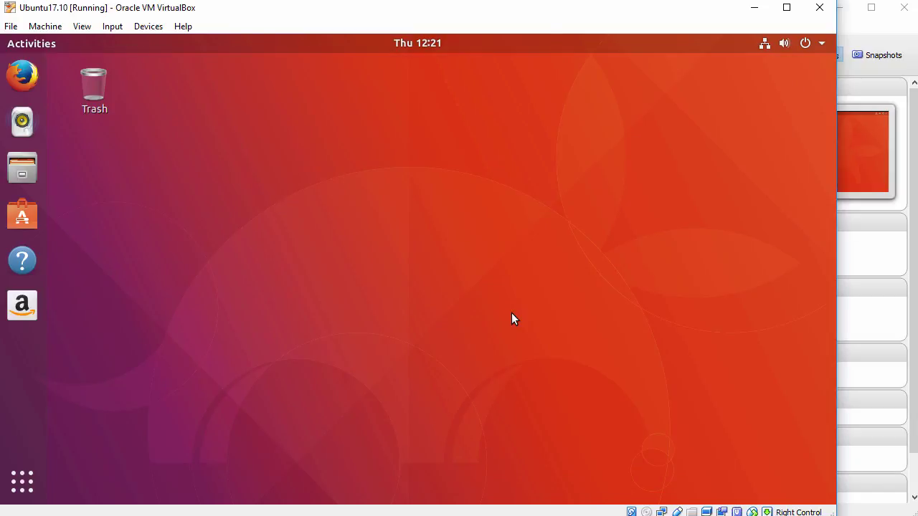
click(810, 43)
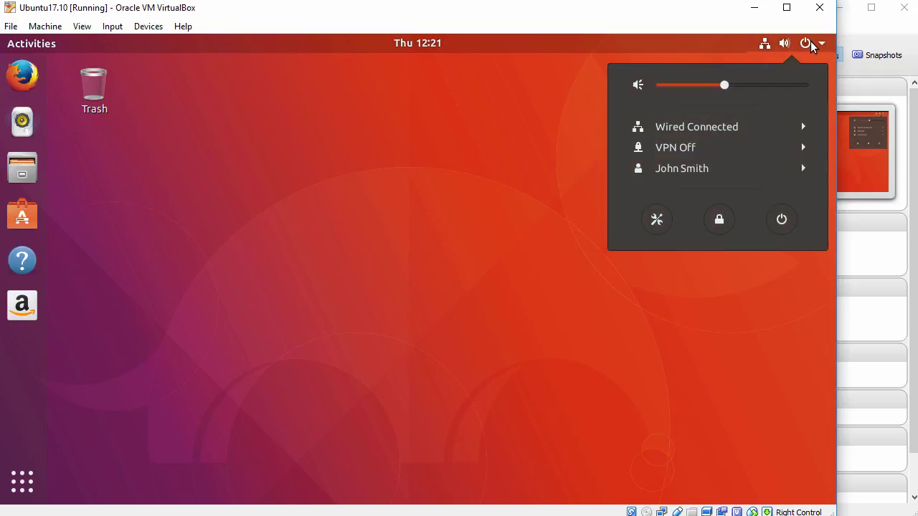
click(780, 220)
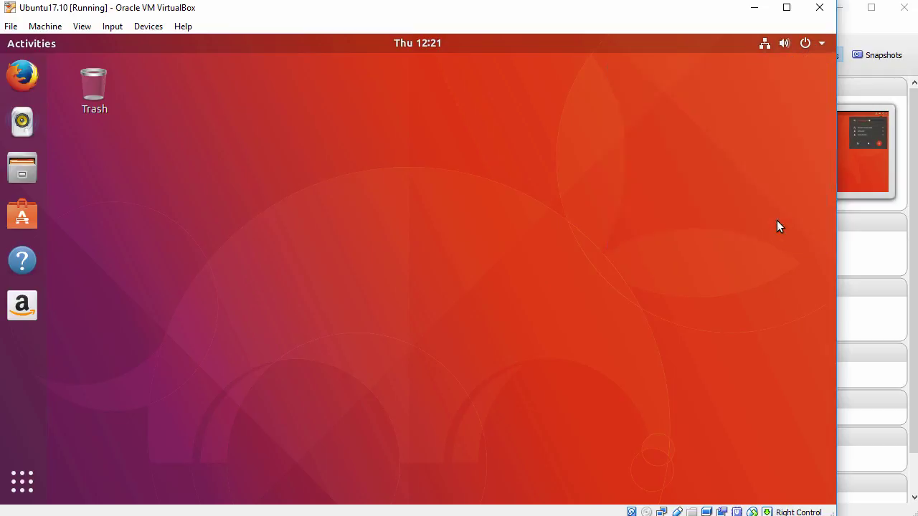
click(421, 318)
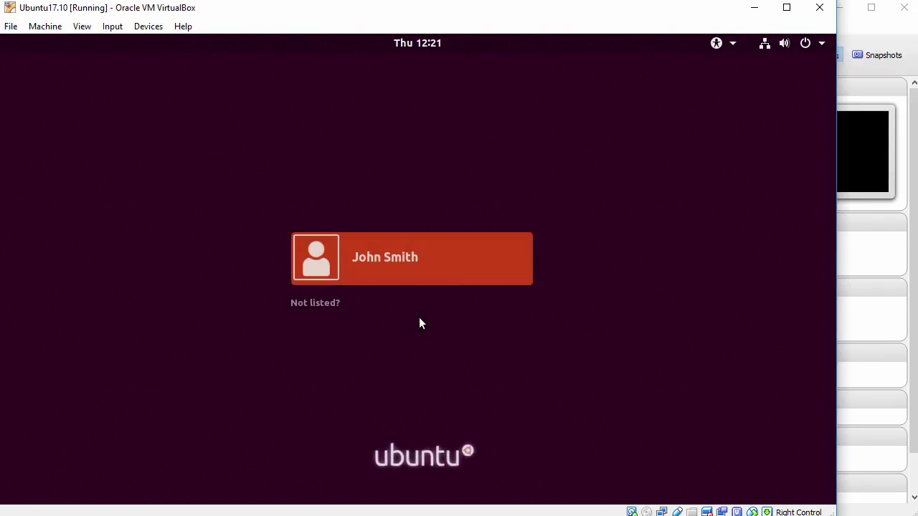
Sign back into the guest account and enable View > Auto-resize Guest Display
click(423, 264)
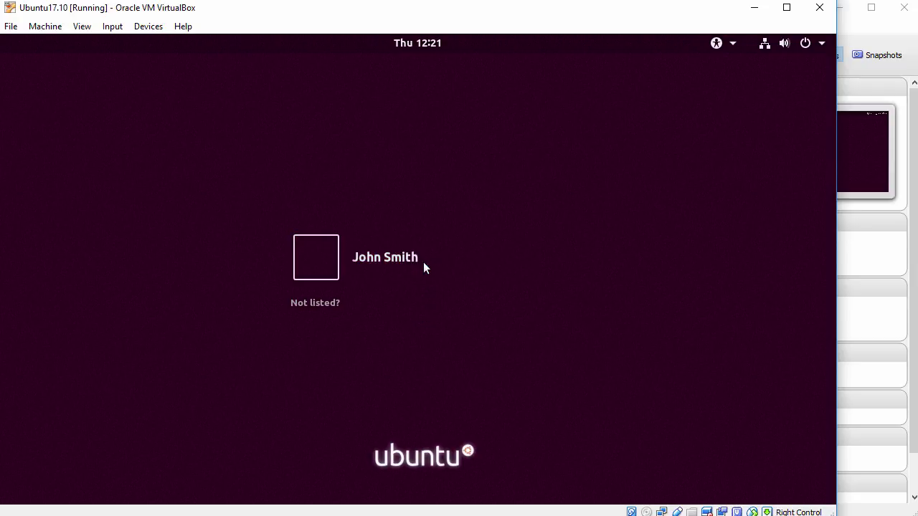
text(●●●●●●●●●)
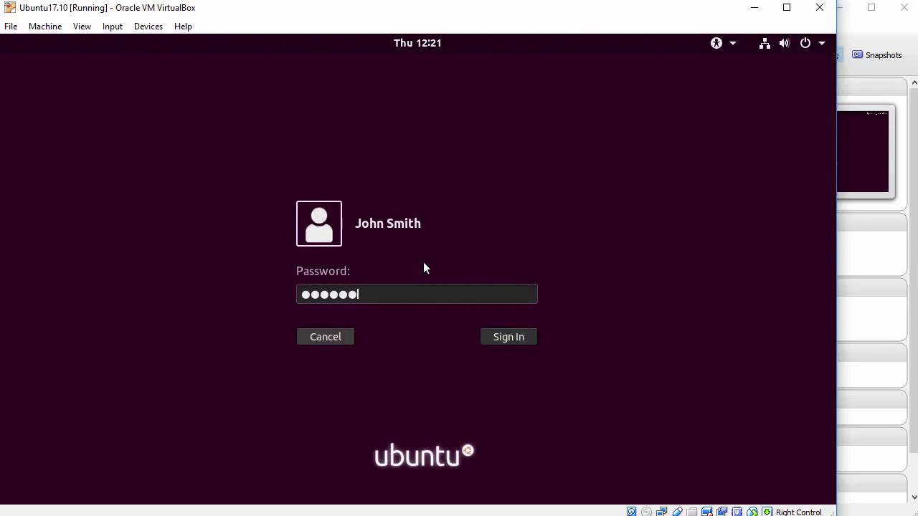
text(●)
key(Return)
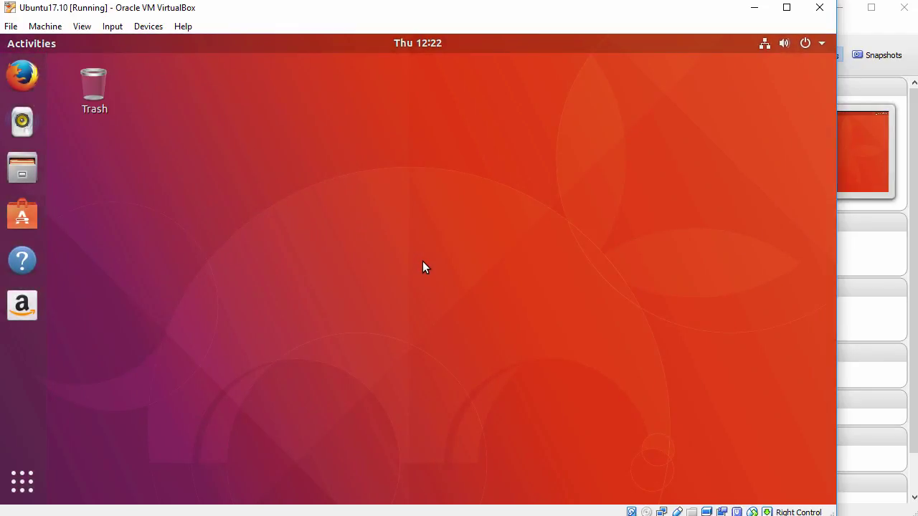
click(85, 26)
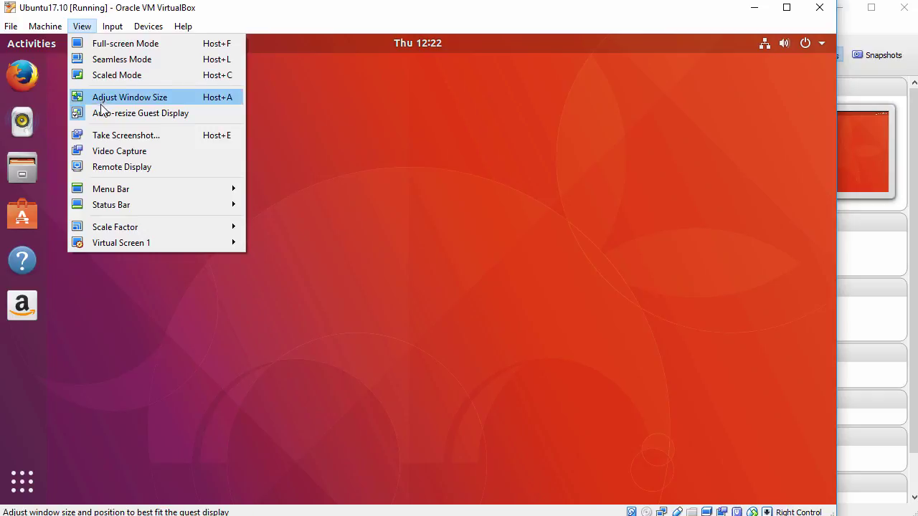
click(515, 309)
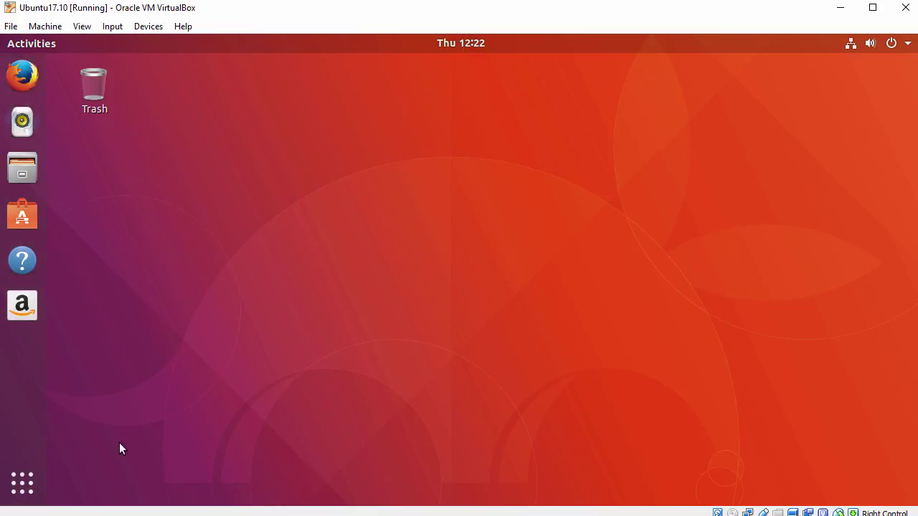
click(22, 484)
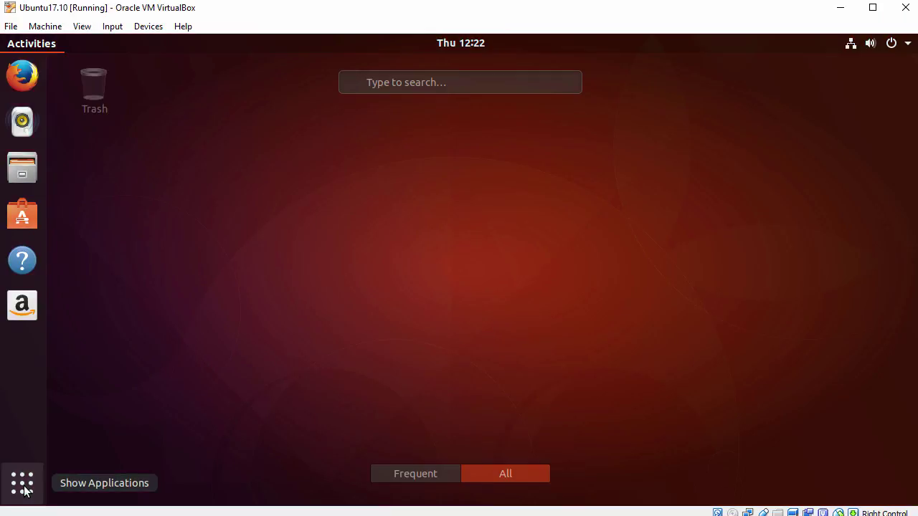
scroll(163, 271, down, 1)
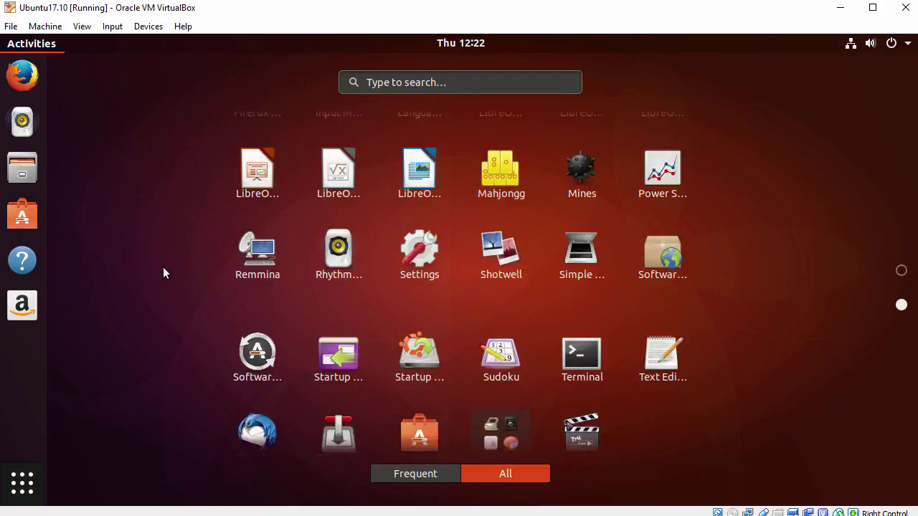
click(652, 170)
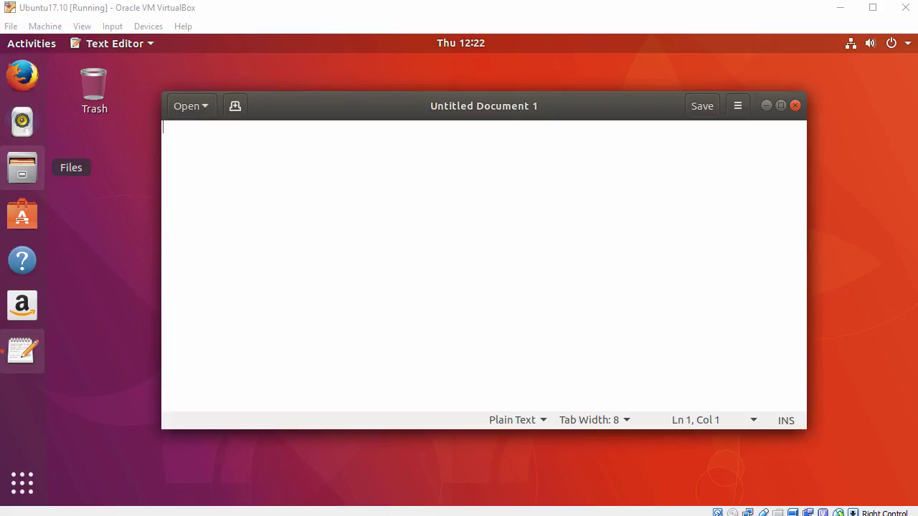
right_click(445, 182)
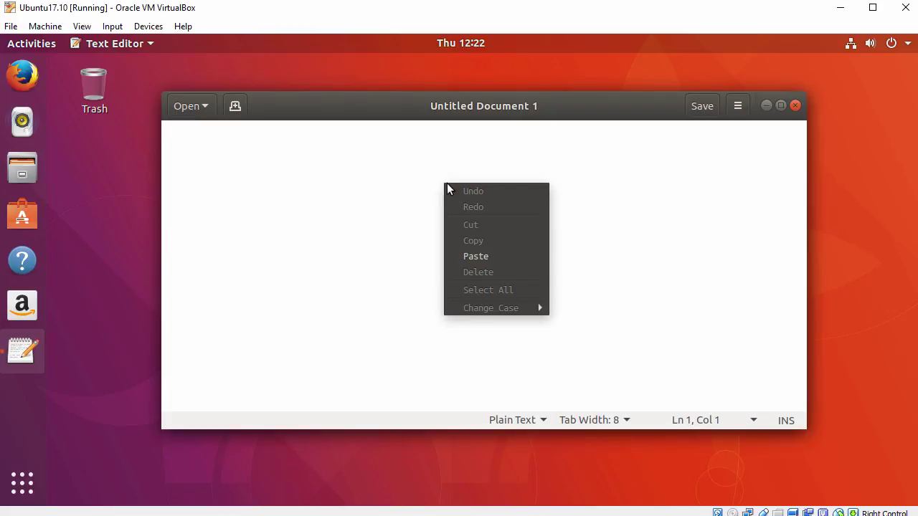
click(476, 257)
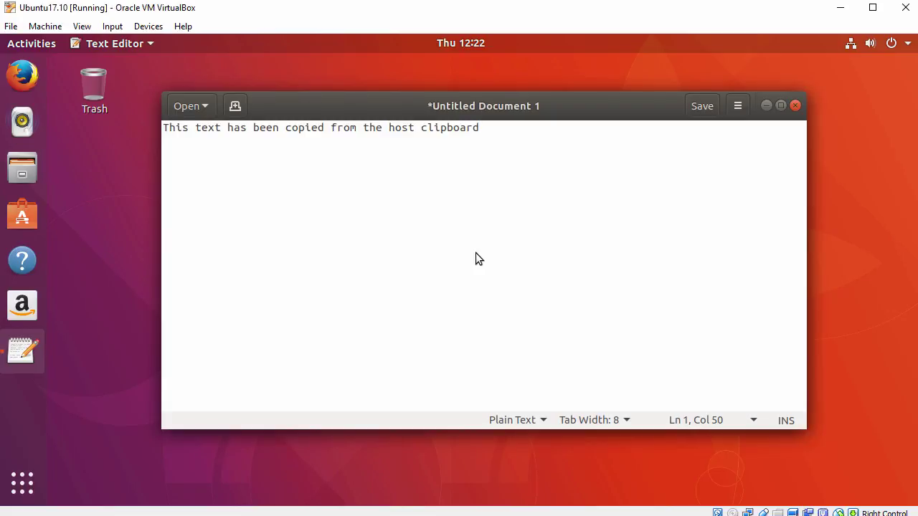
click(170, 128)
drag(170, 128, 510, 143)
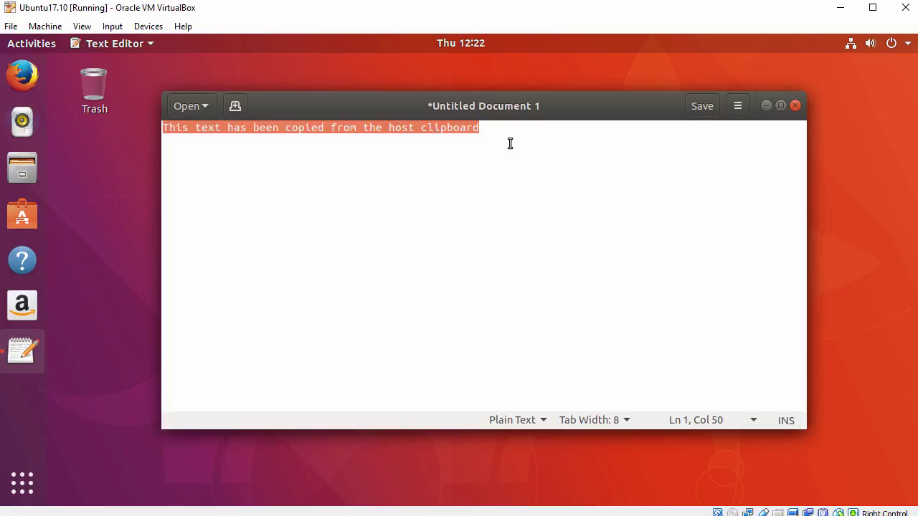
click(510, 144)
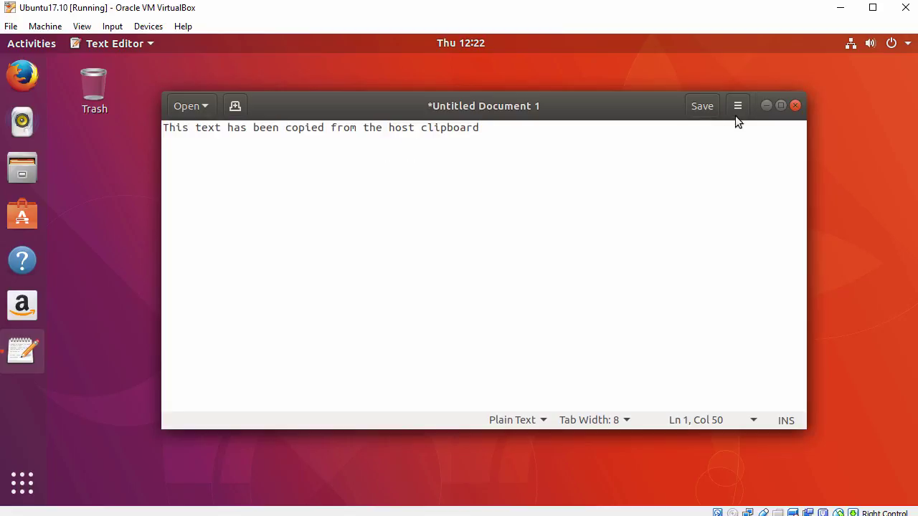
click(795, 106)
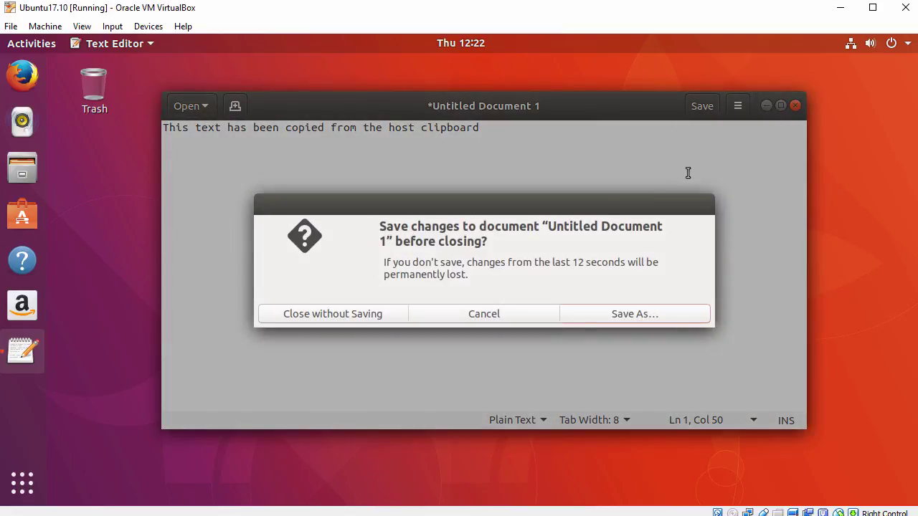
click(327, 314)
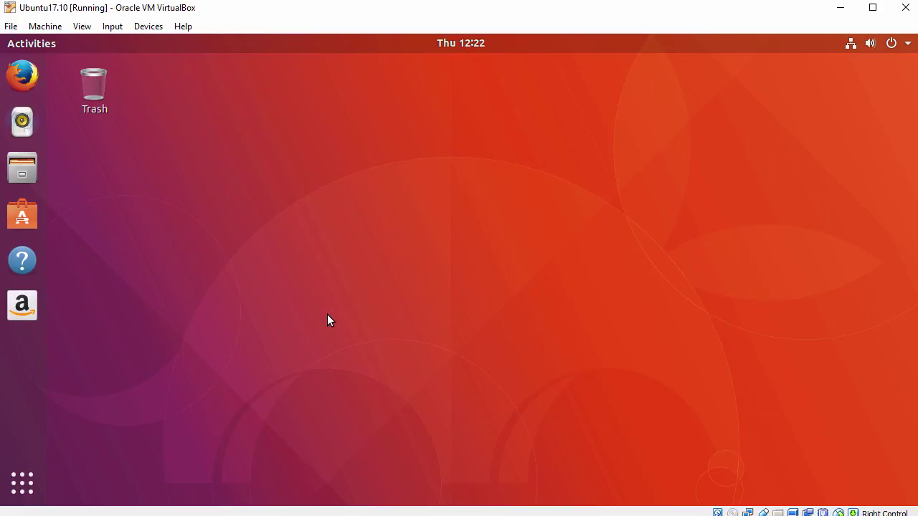
right_click(260, 136)
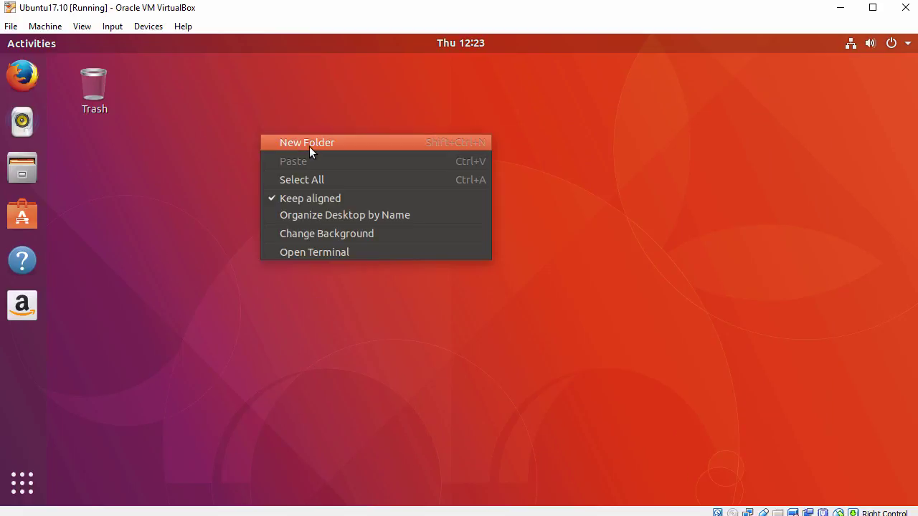
click(318, 252)
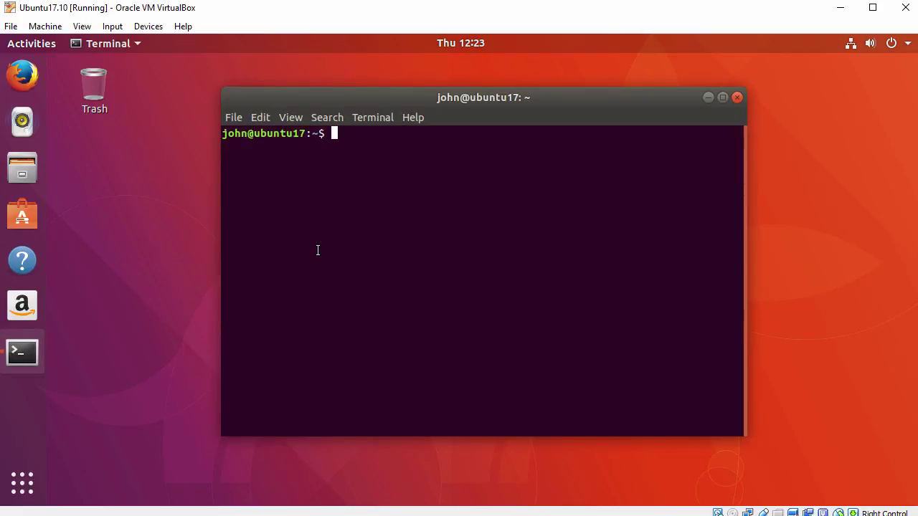
key(ctrl+plus)
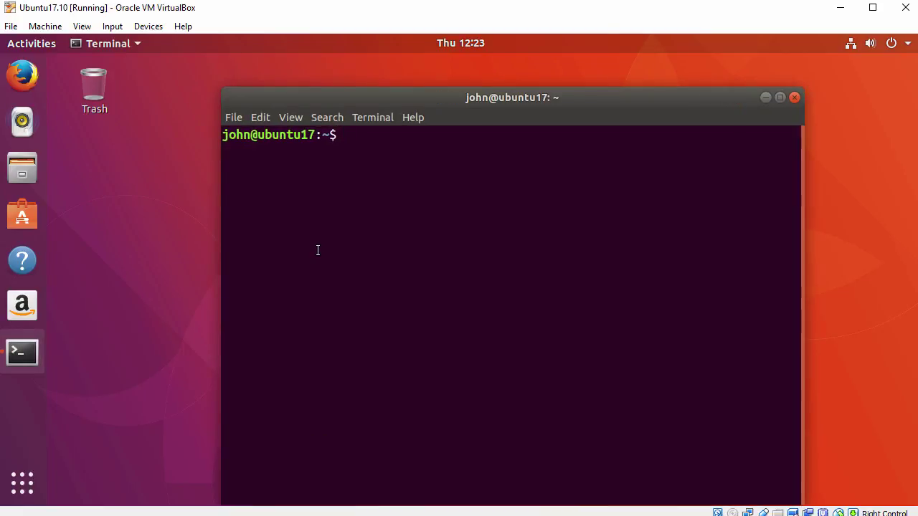
drag(411, 98, 353, 71)
key(Return)
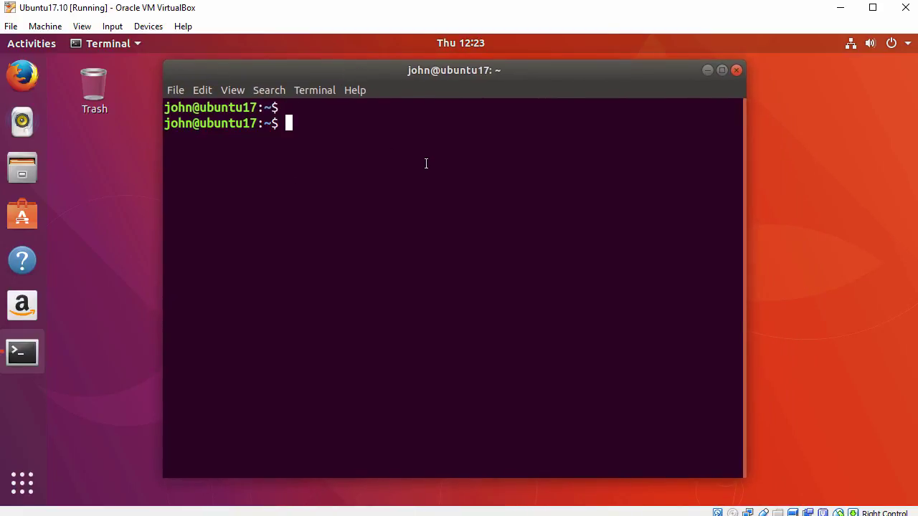
text(hostnamectl)
key(Return)
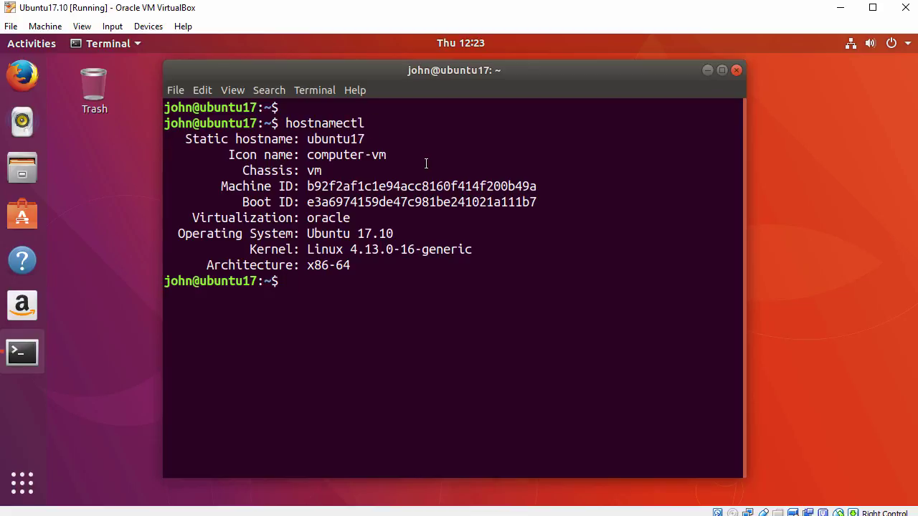
key(Return)
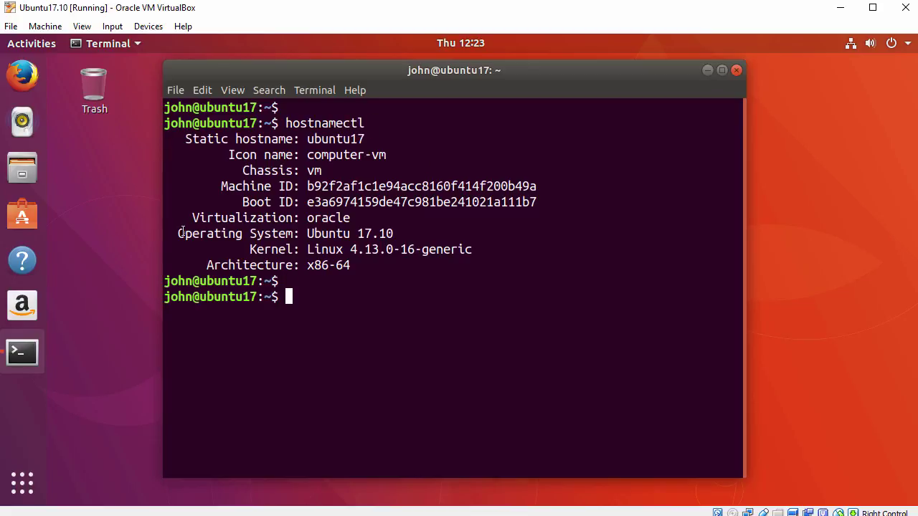
drag(177, 233, 395, 238)
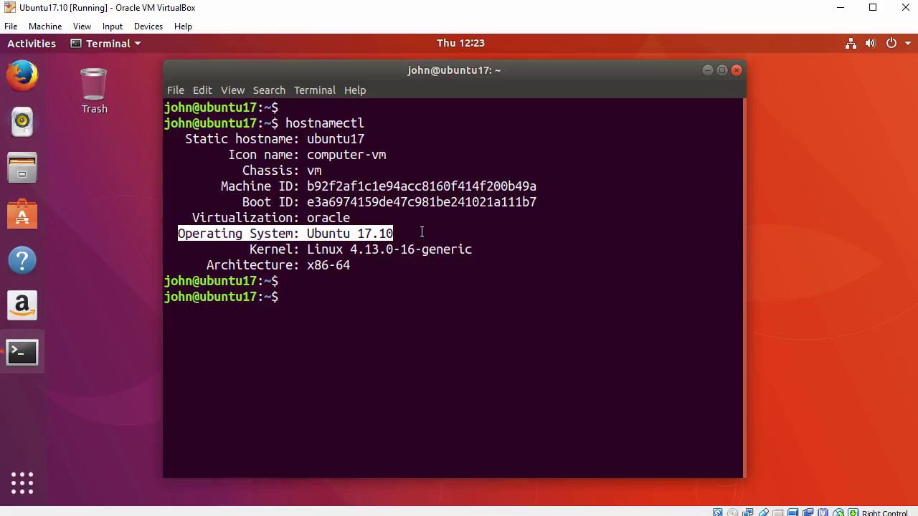
text(ps -ef | grep -i vbox)
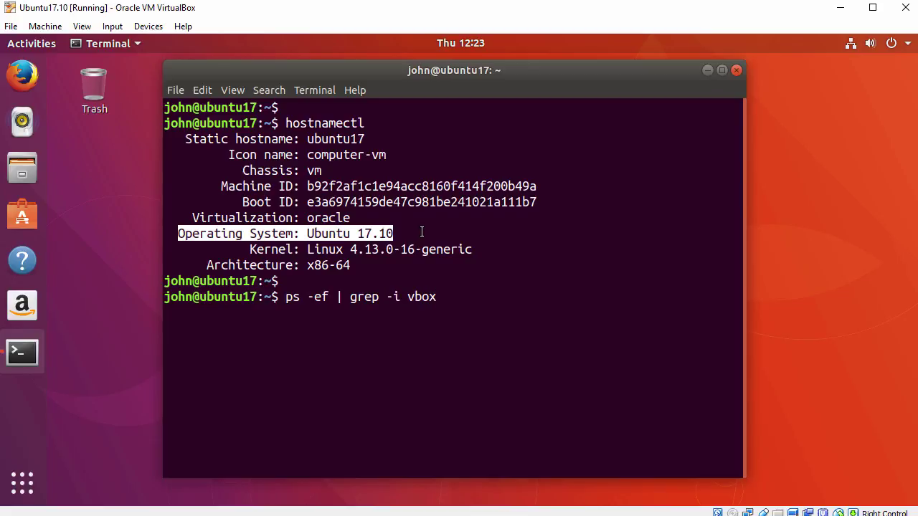
key(Return)
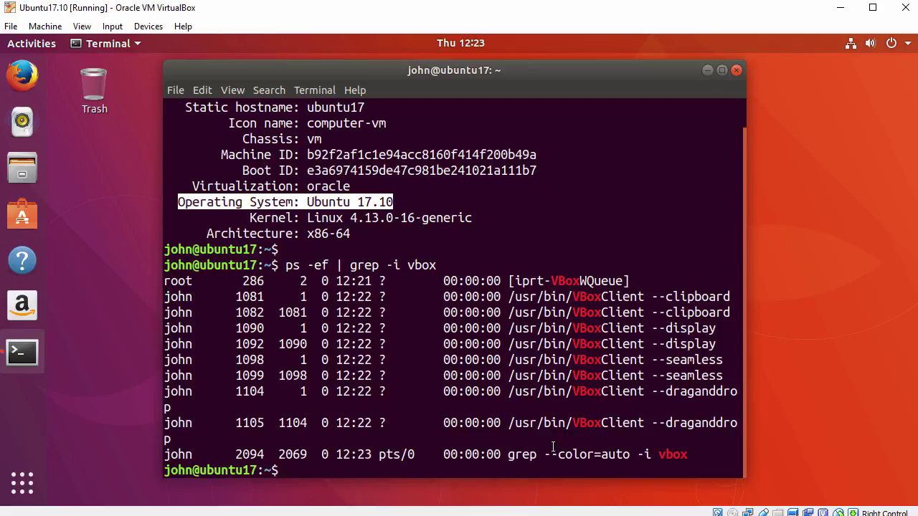
key(Return)
text(pin)
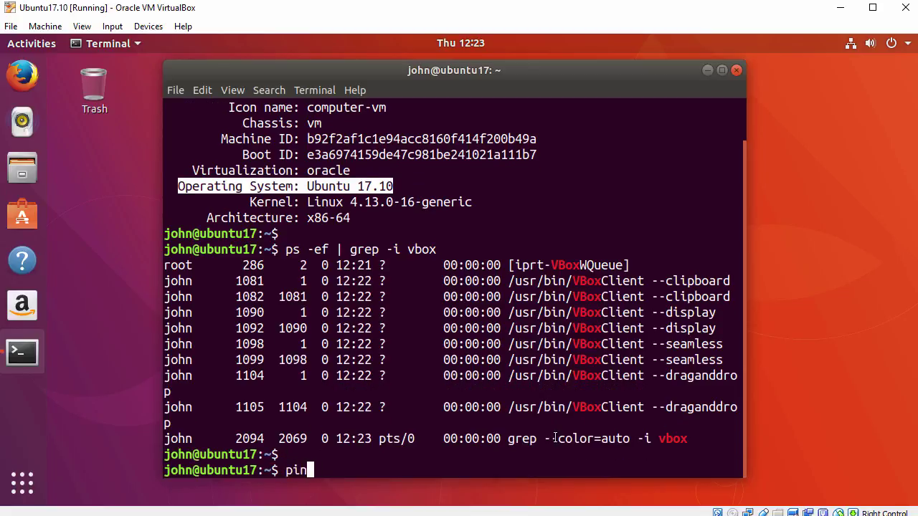
text(g -c 3 www)
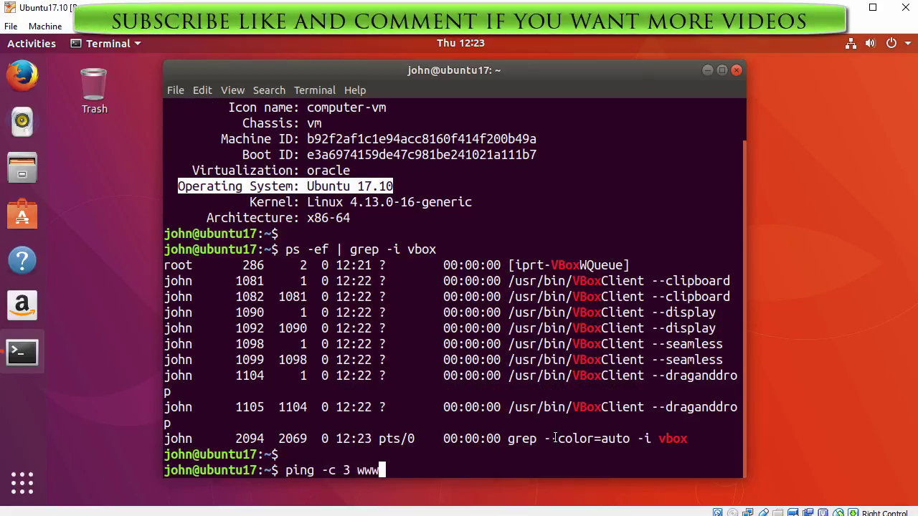
text(.google.com)
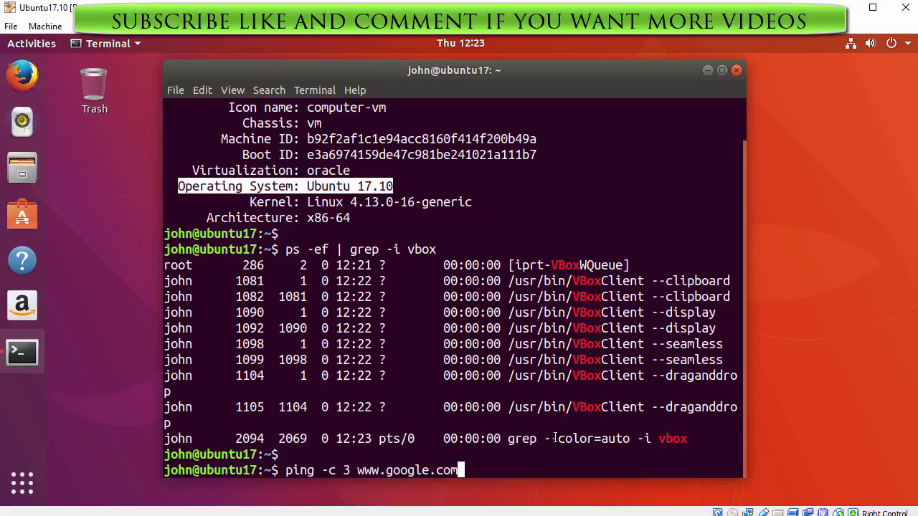
key(Return)
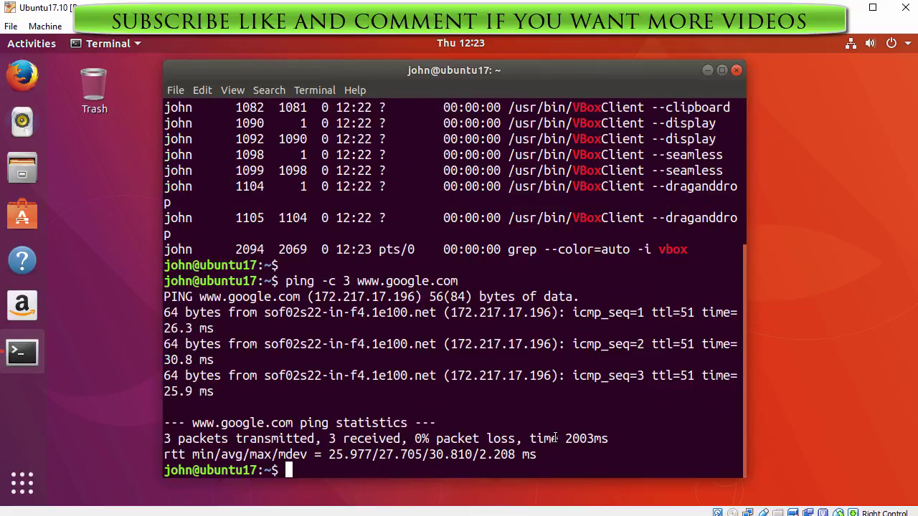
key(Return)
text(exit)
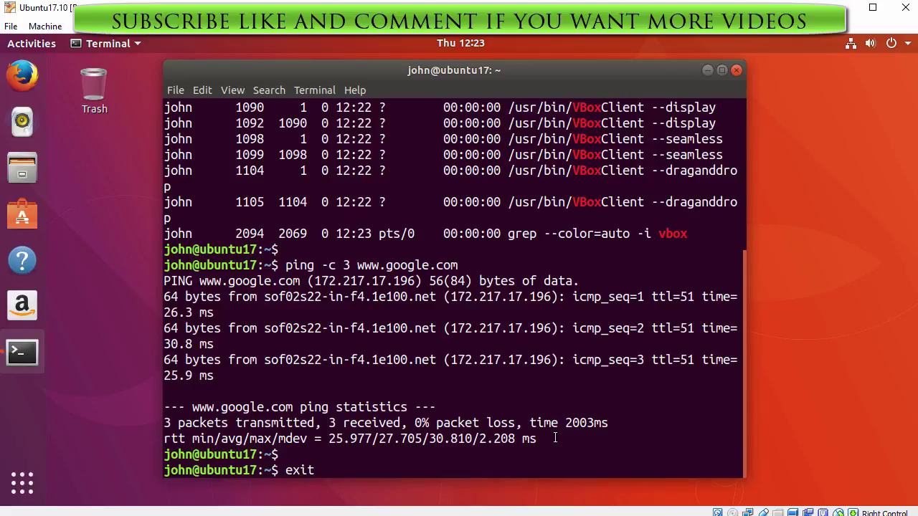
key(Return)
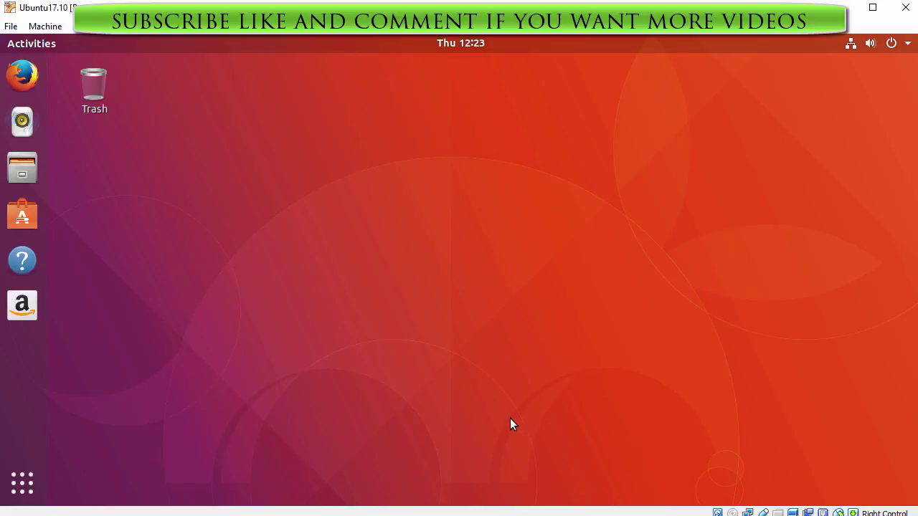
Browse the activities overview and application grid, then reopen Activities with the Super key
click(34, 42)
click(34, 42)
click(20, 481)
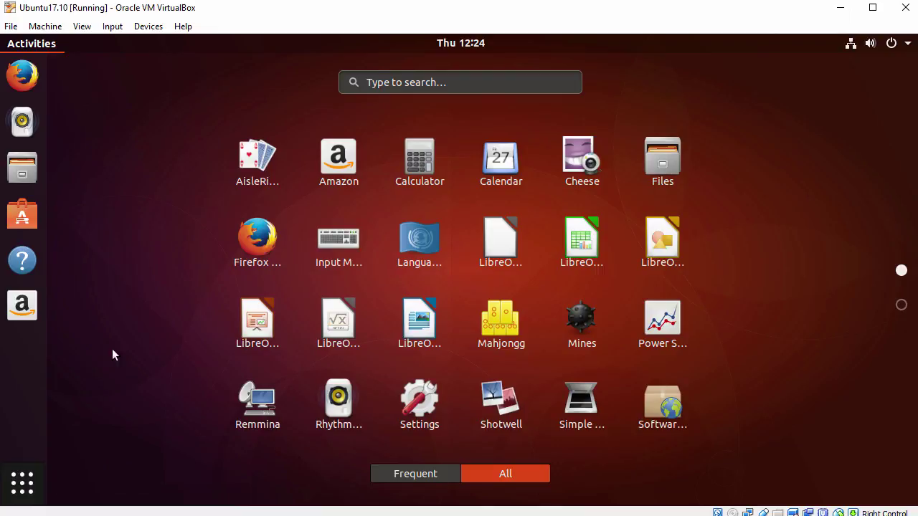
scroll(171, 273, down, 1)
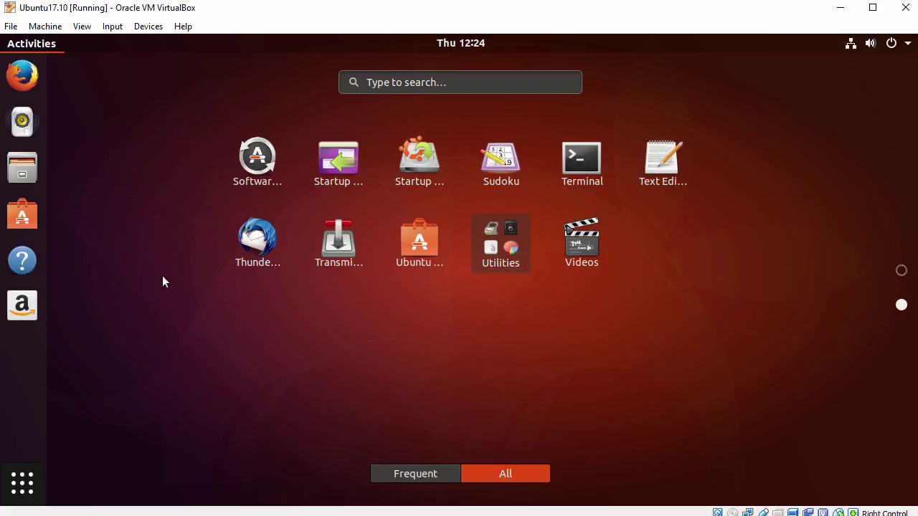
click(29, 471)
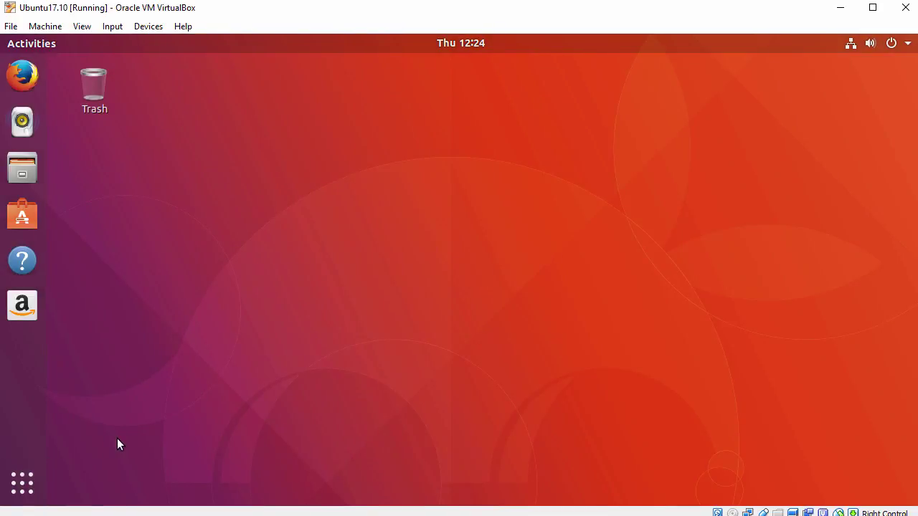
key(super)
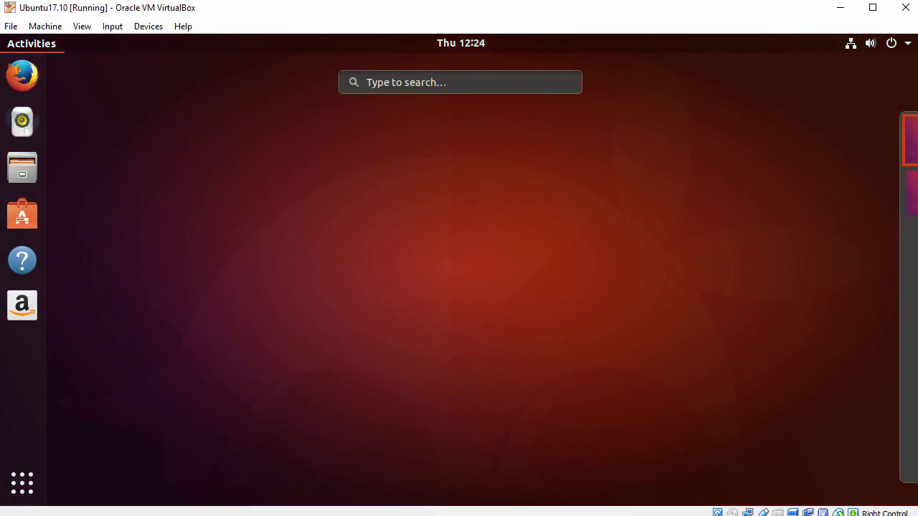